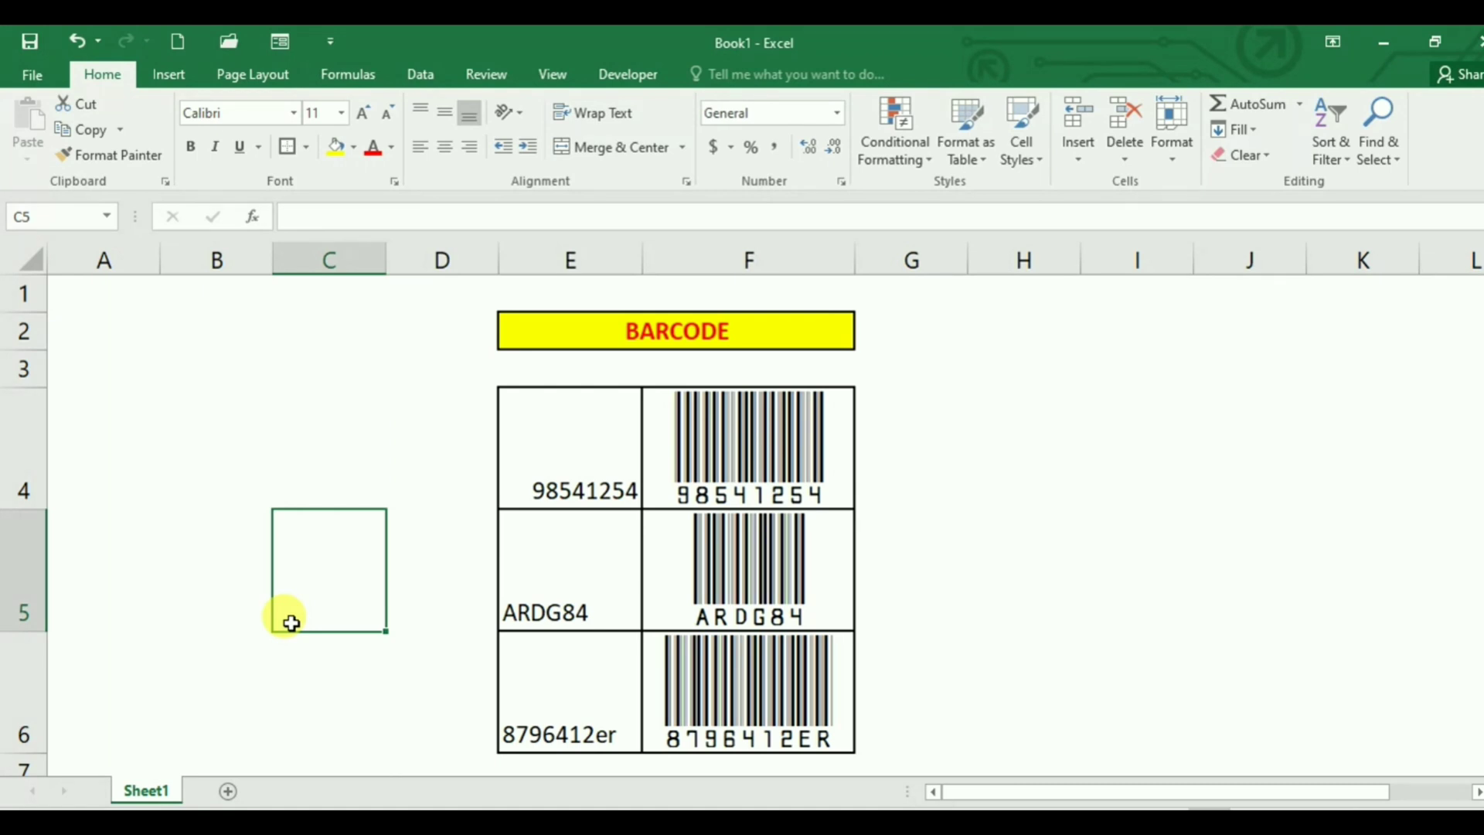
- Examine the codes in cells E4 and E5 and the barcode formulas beside them in F4 and F5
click(521, 436)
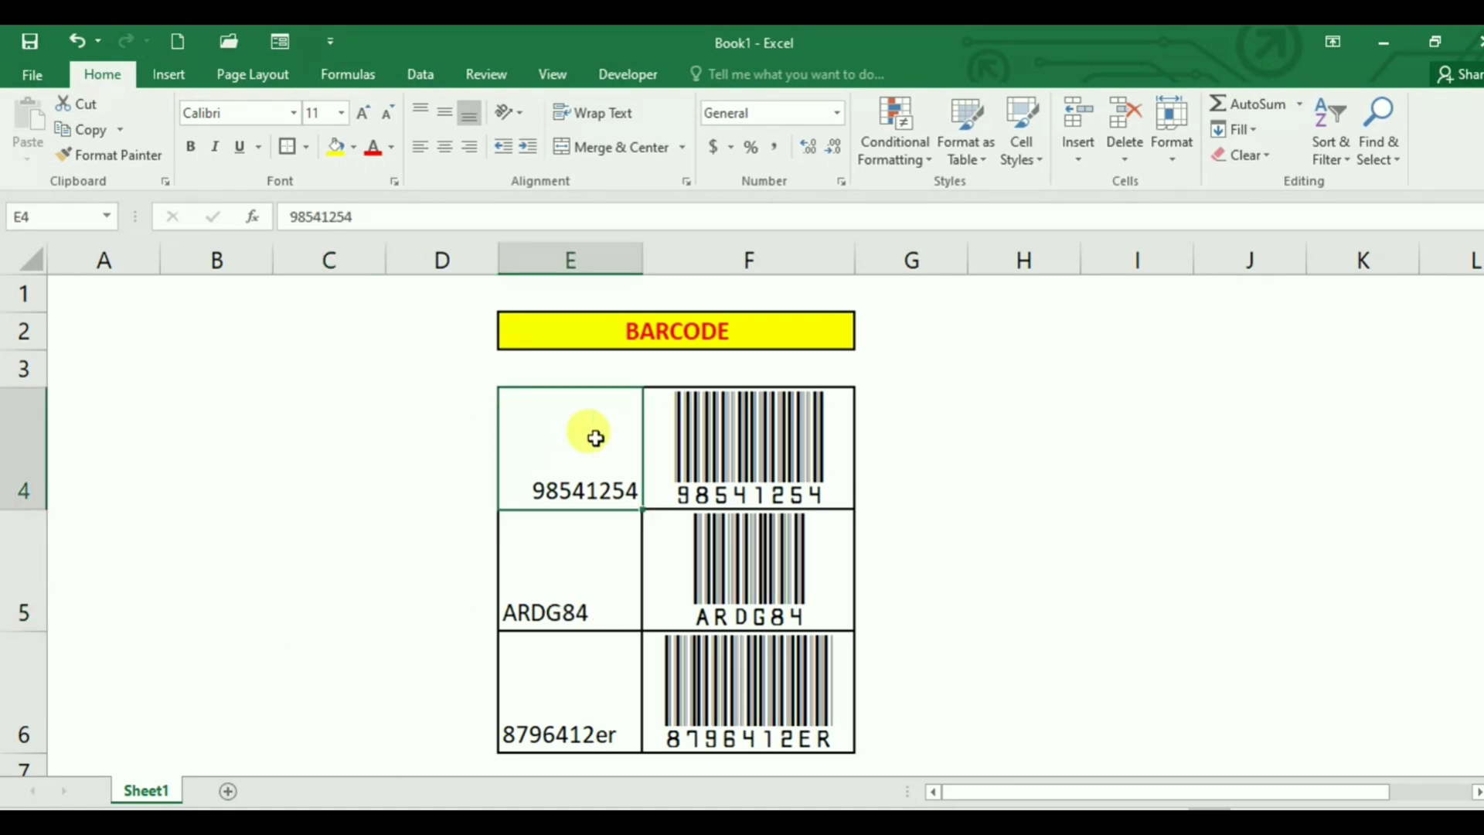
click(705, 502)
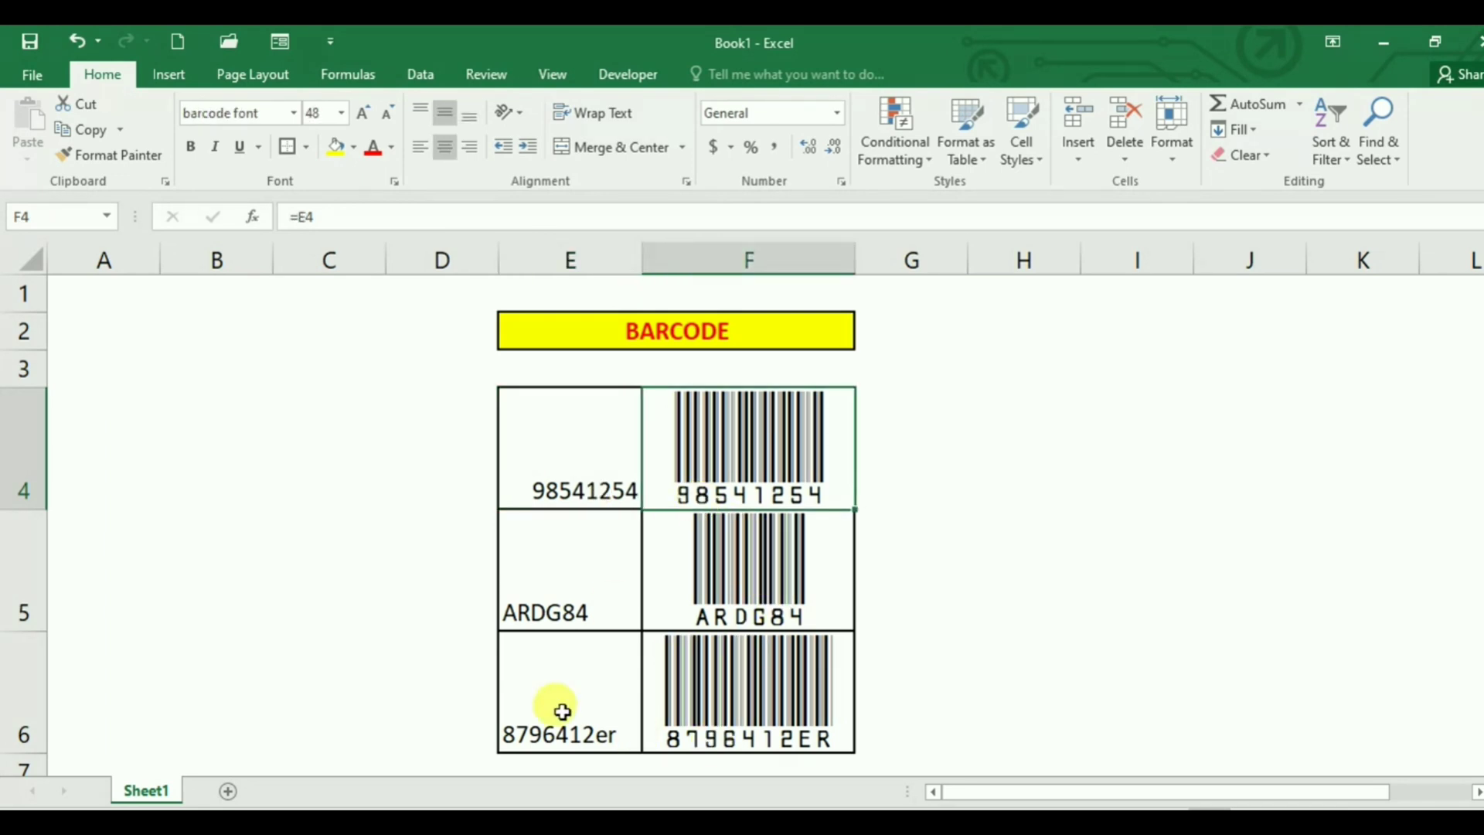
click(557, 599)
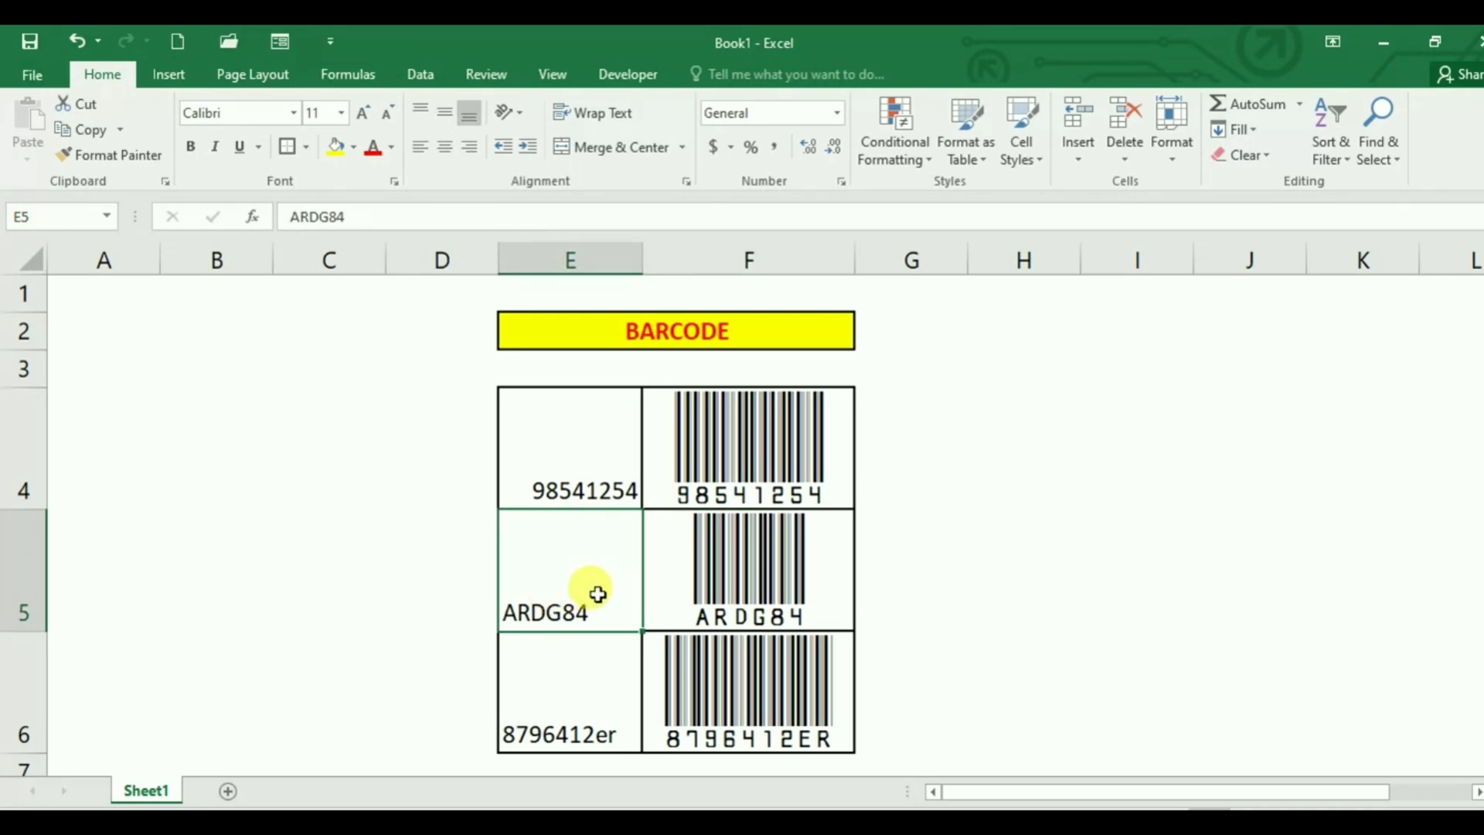
click(713, 603)
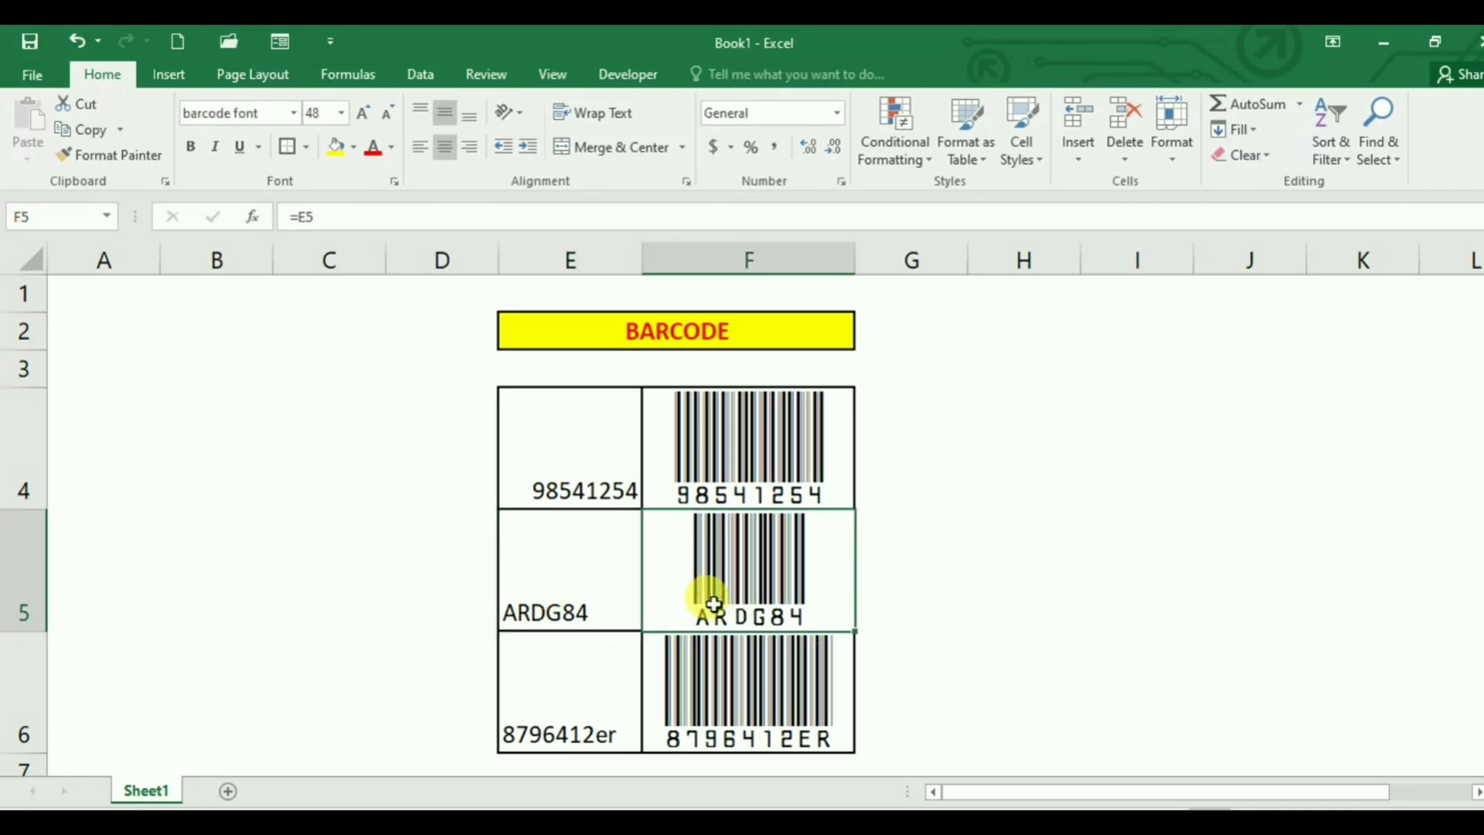
- Replace the code in cell E4 with ARDE
click(552, 464)
text(ARDE)
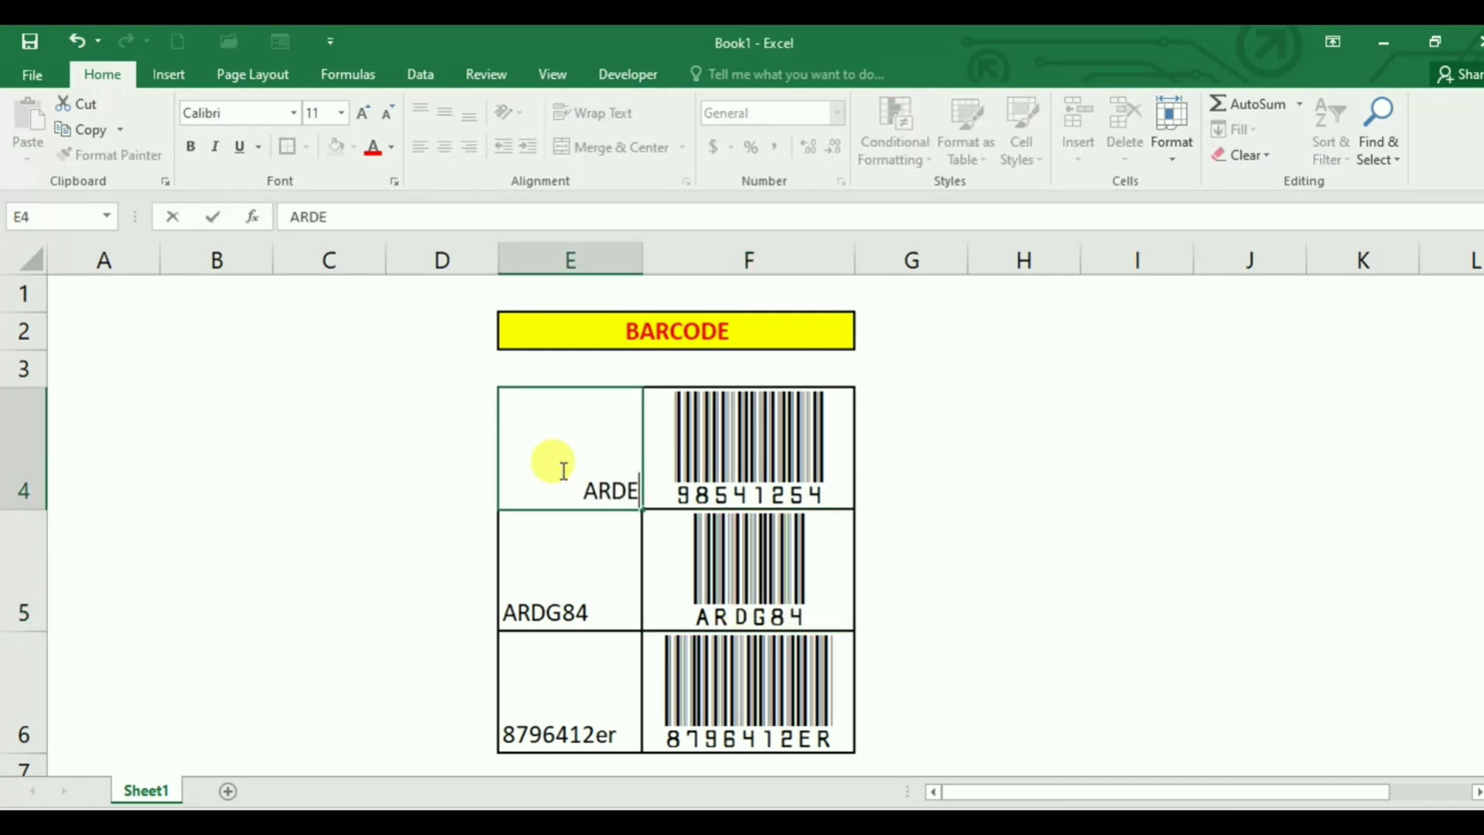
key(Up)
key(Home)
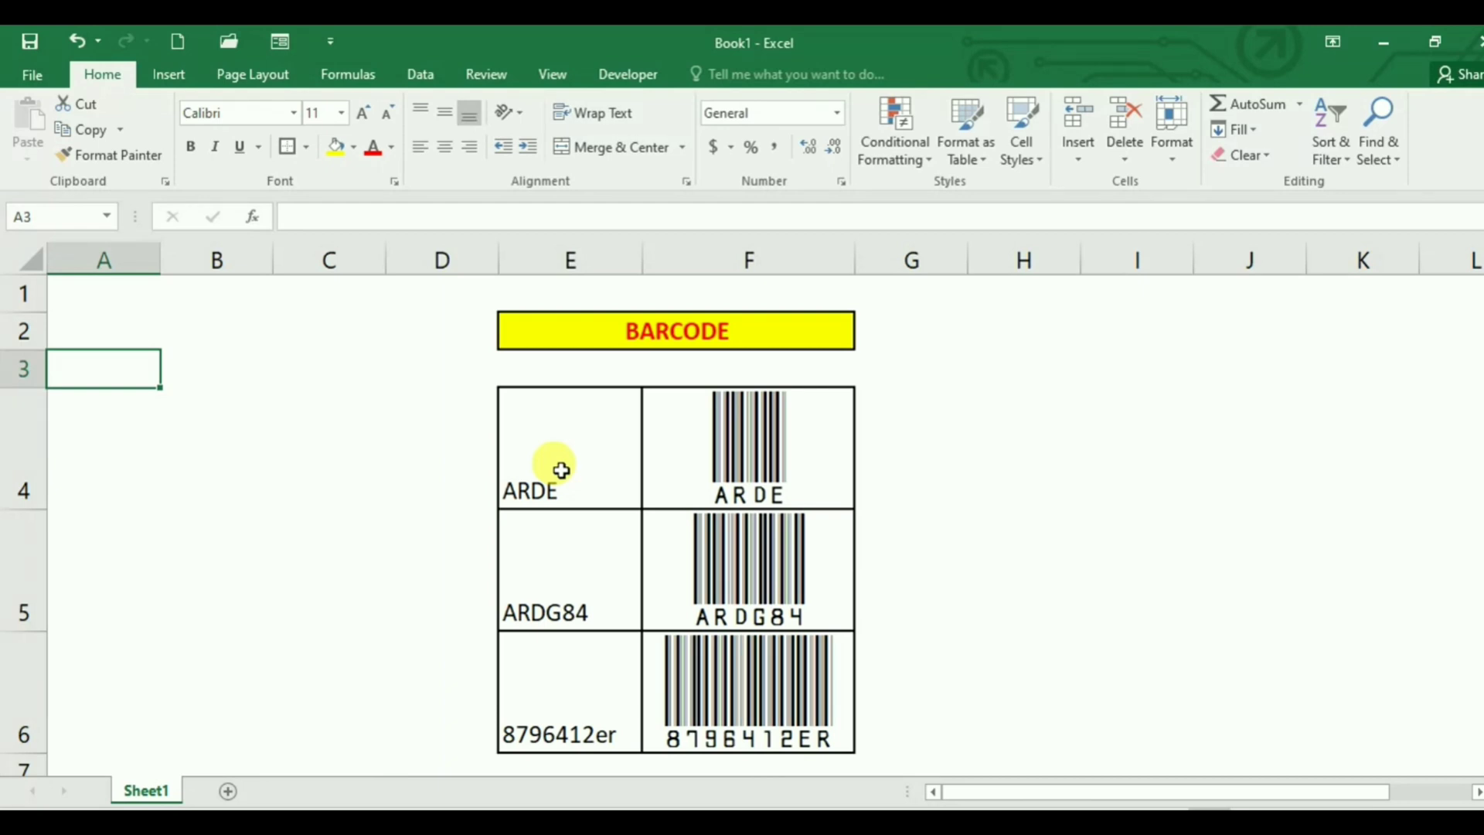
- Replace the code in cell E5 with 87457AF
click(562, 469)
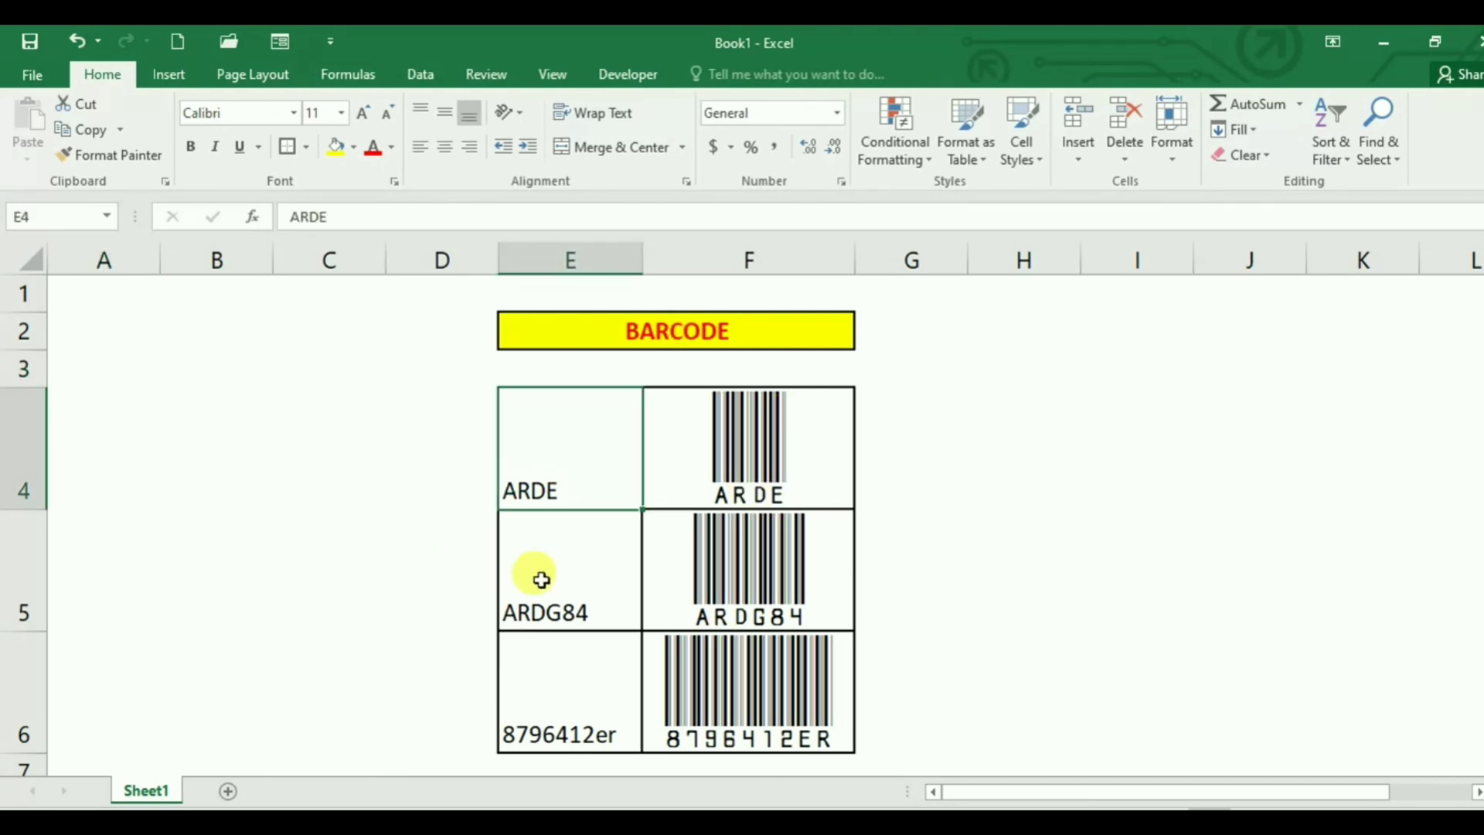
click(558, 599)
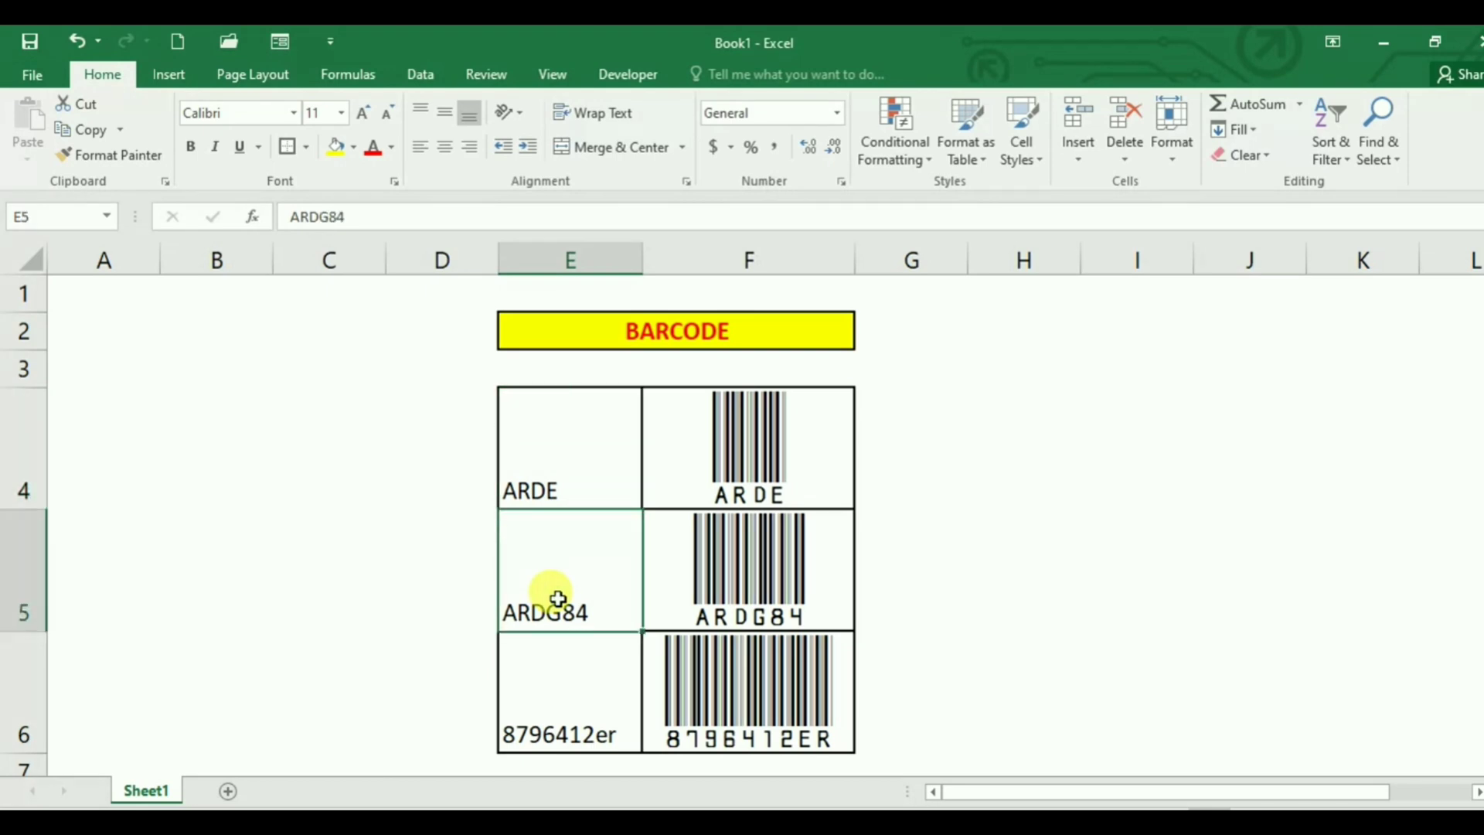
text(87457AF)
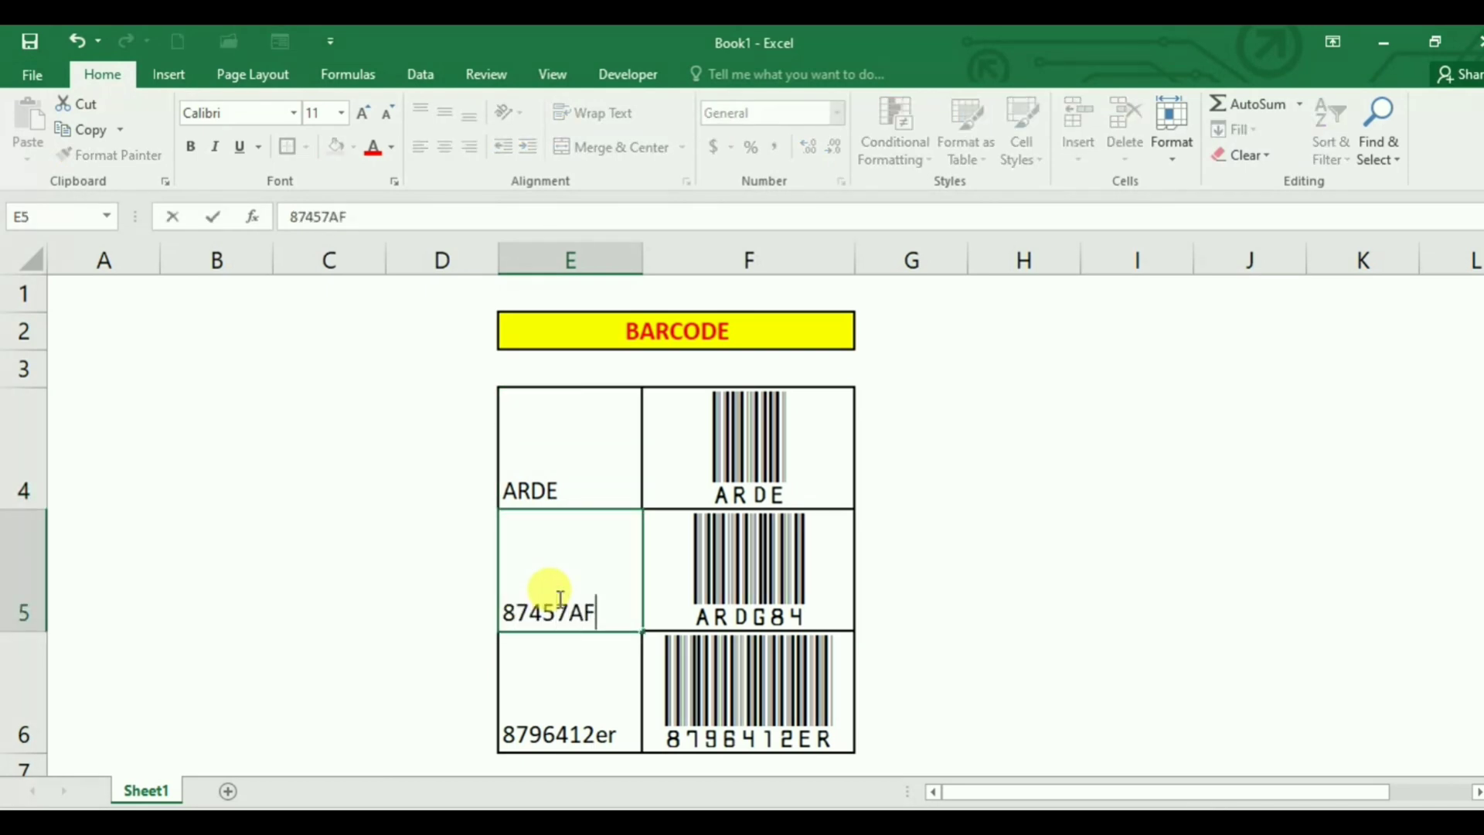
key(Return)
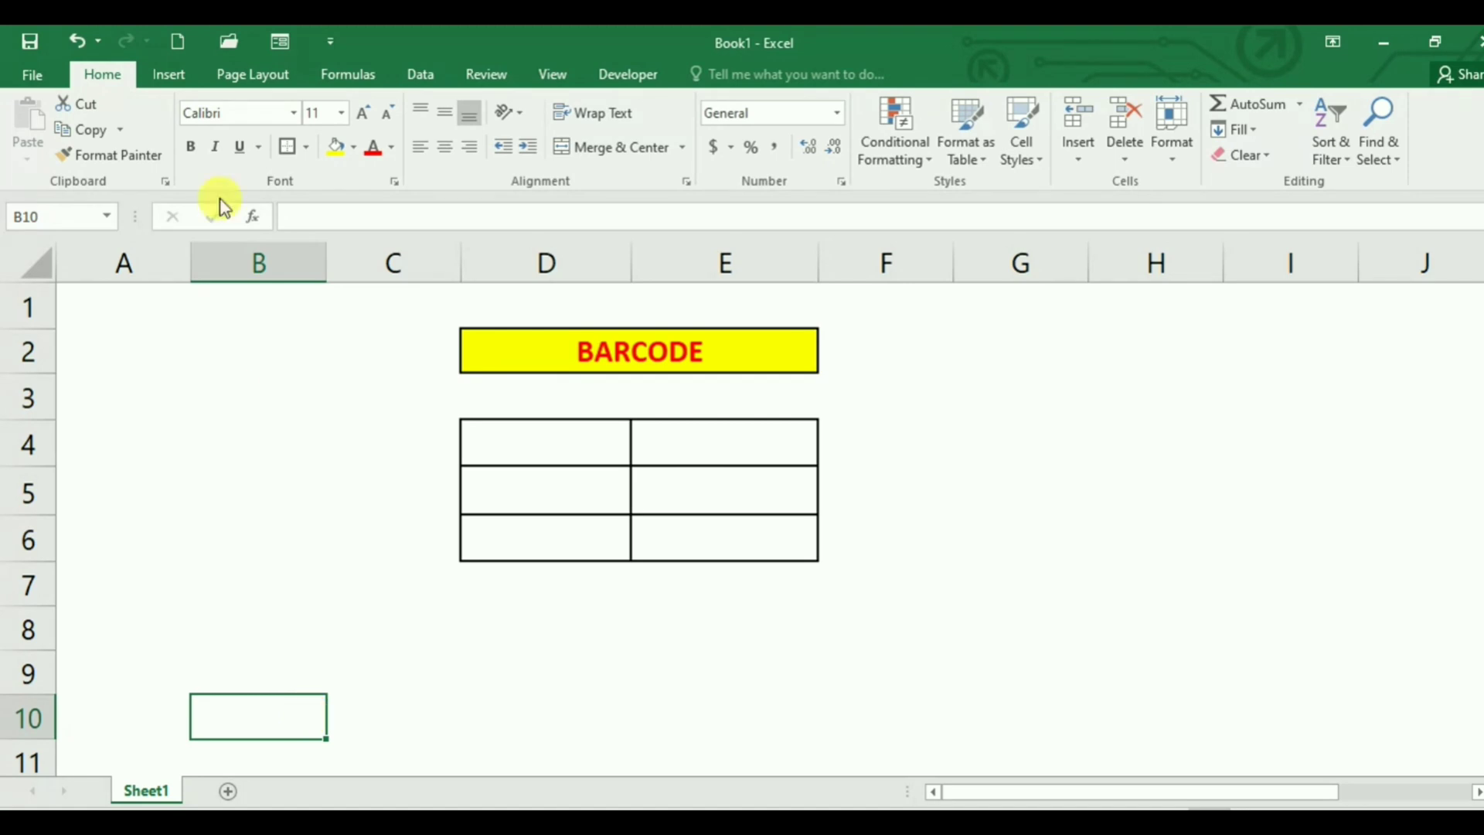
- Look through the list of available fonts for a barcode font
click(294, 113)
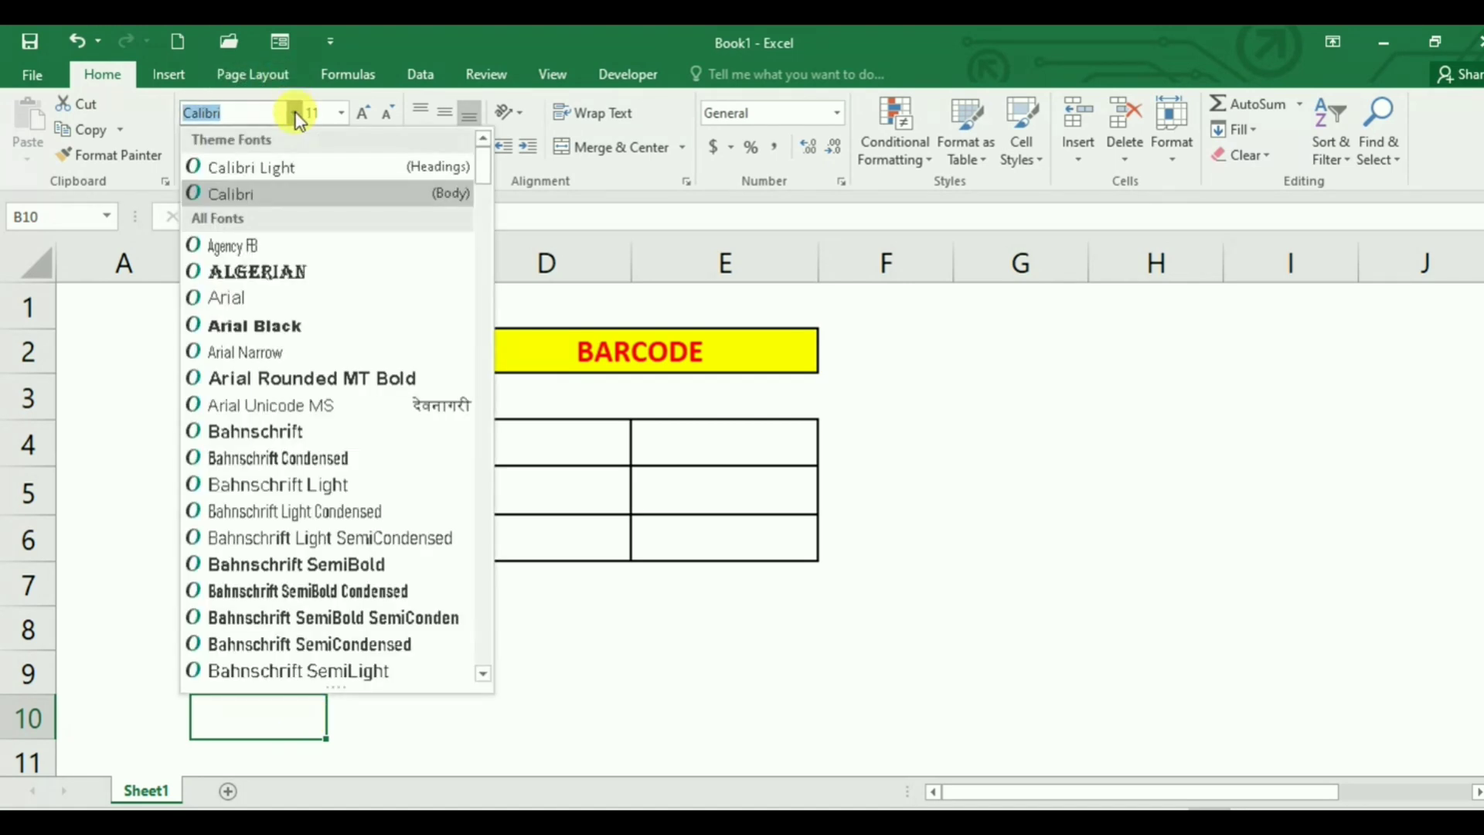
drag(482, 159, 482, 201)
click(204, 360)
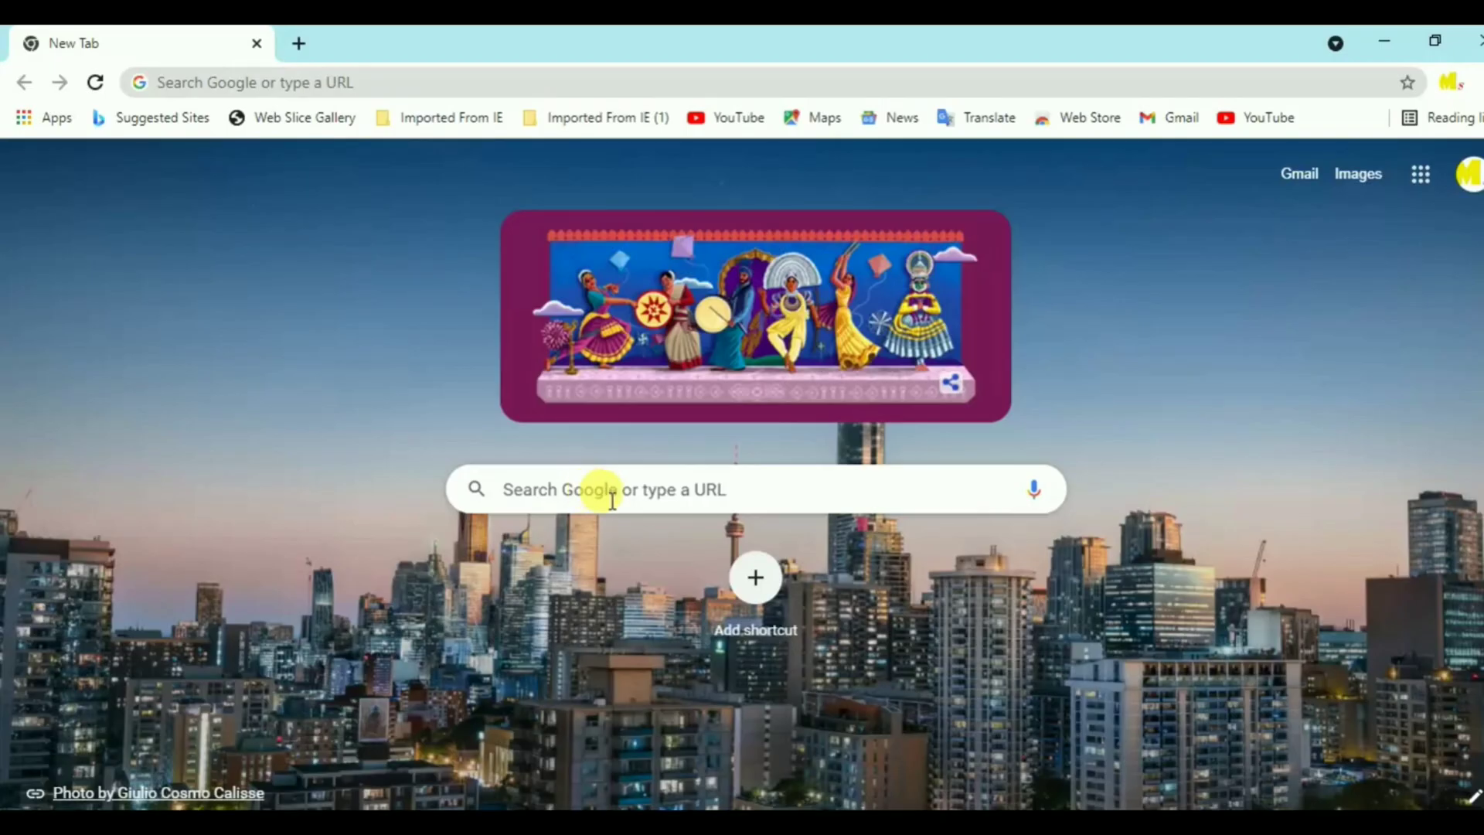
- Open the dafont.com website in the Chrome browser
click(607, 497)
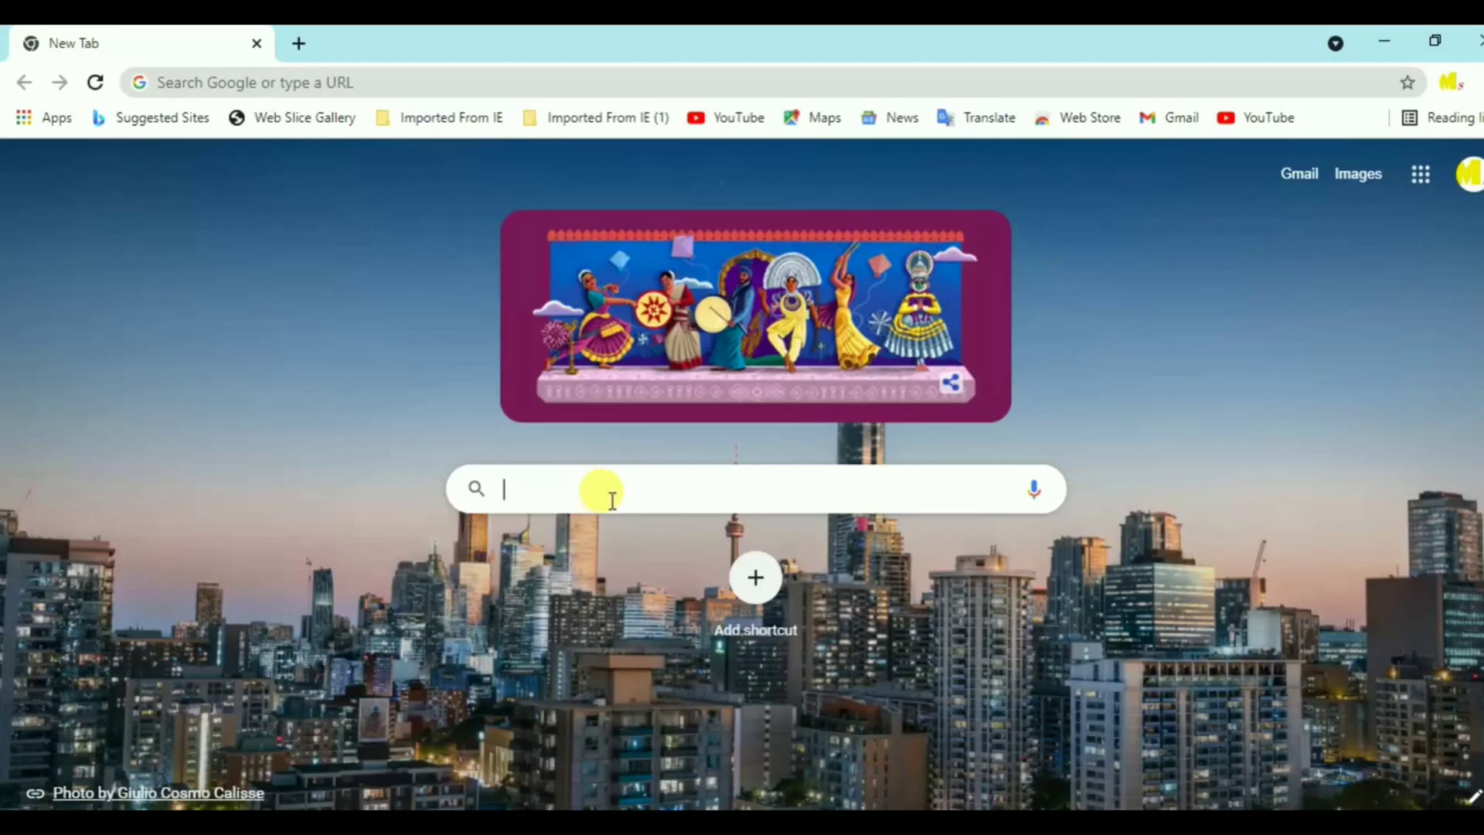
text(dafont)
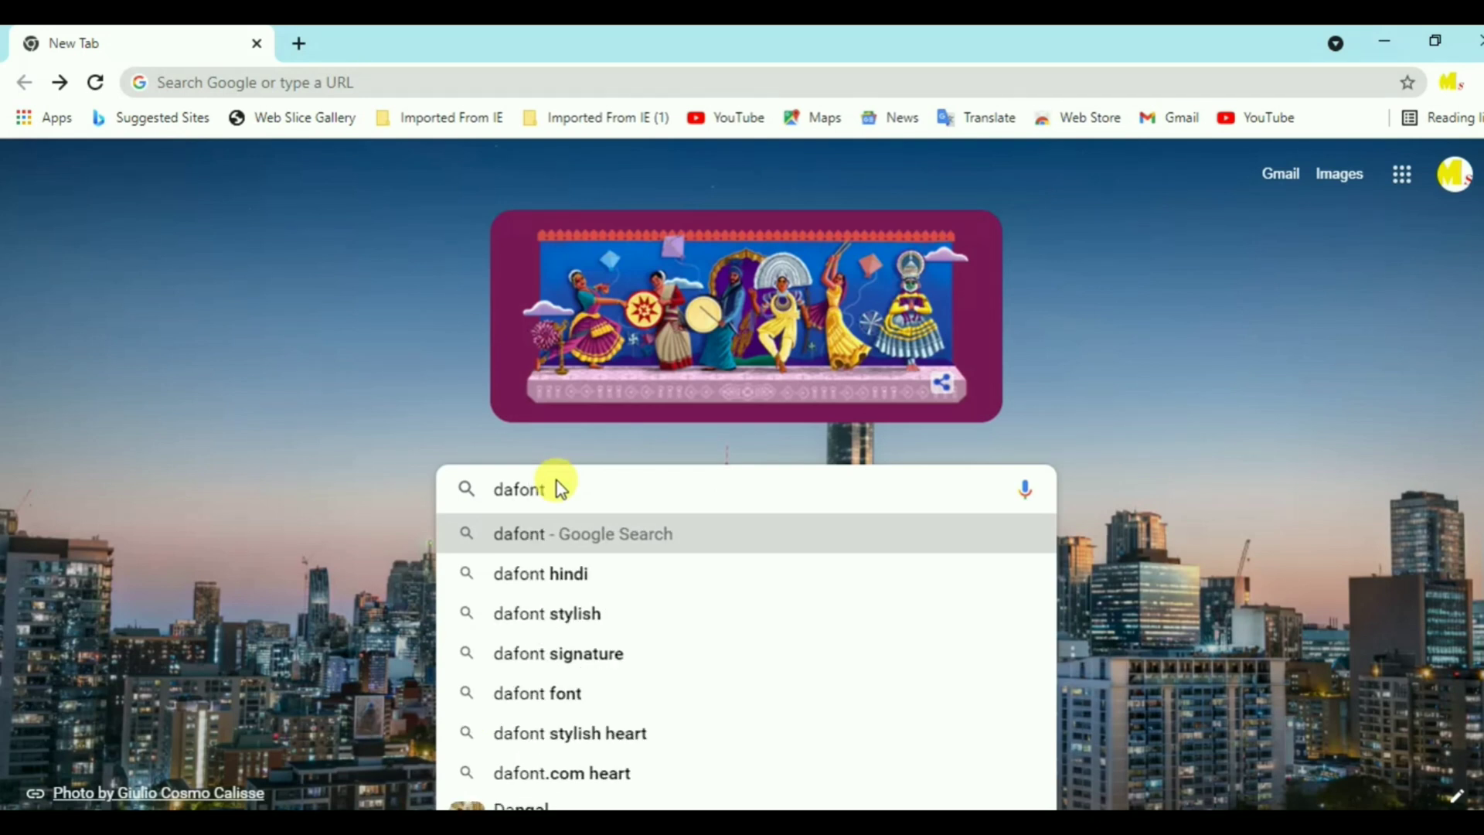
text(.com)
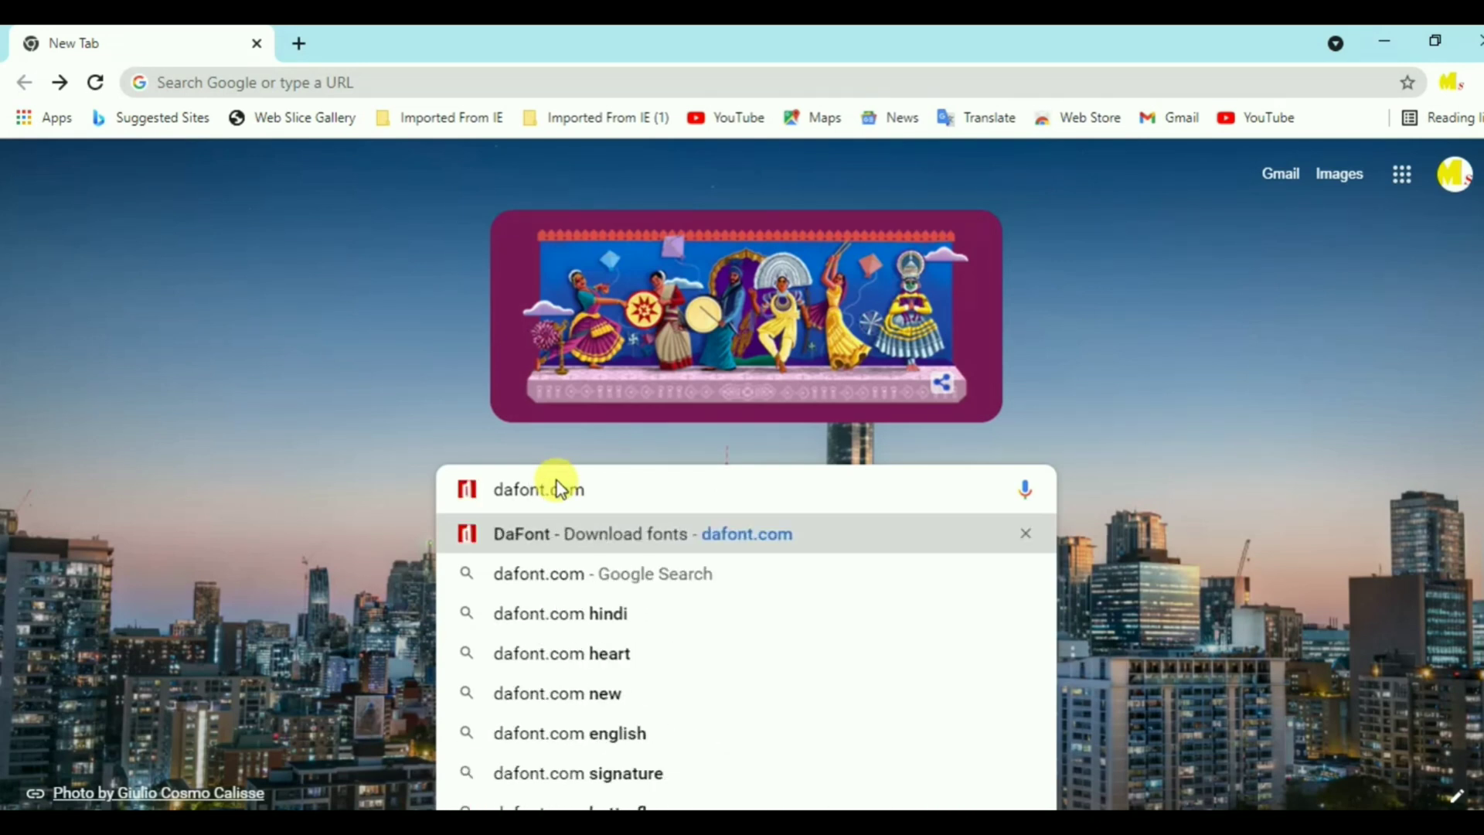
key(Return)
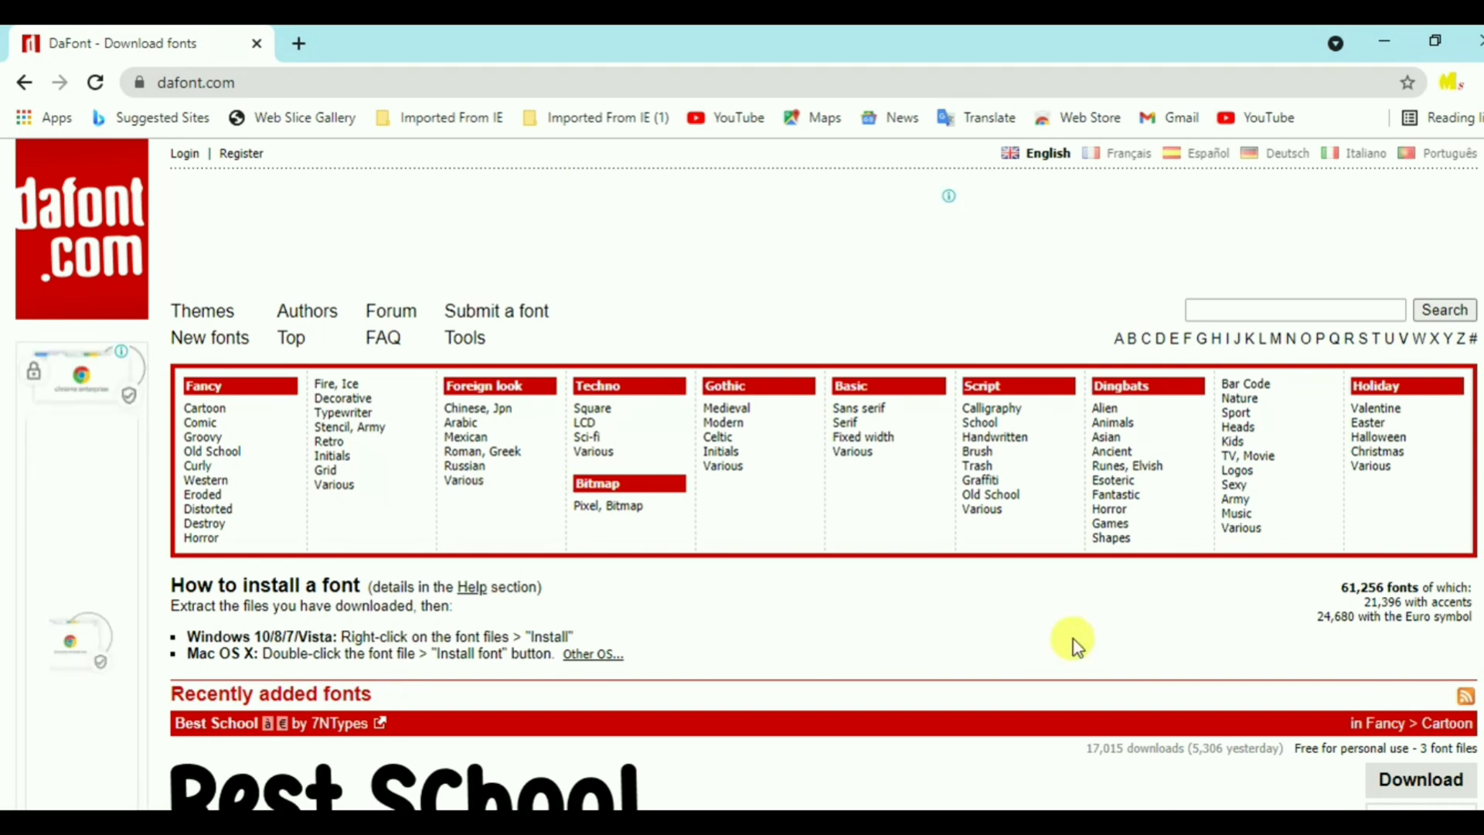
- Search the DaFont site for "barcode"
click(1242, 308)
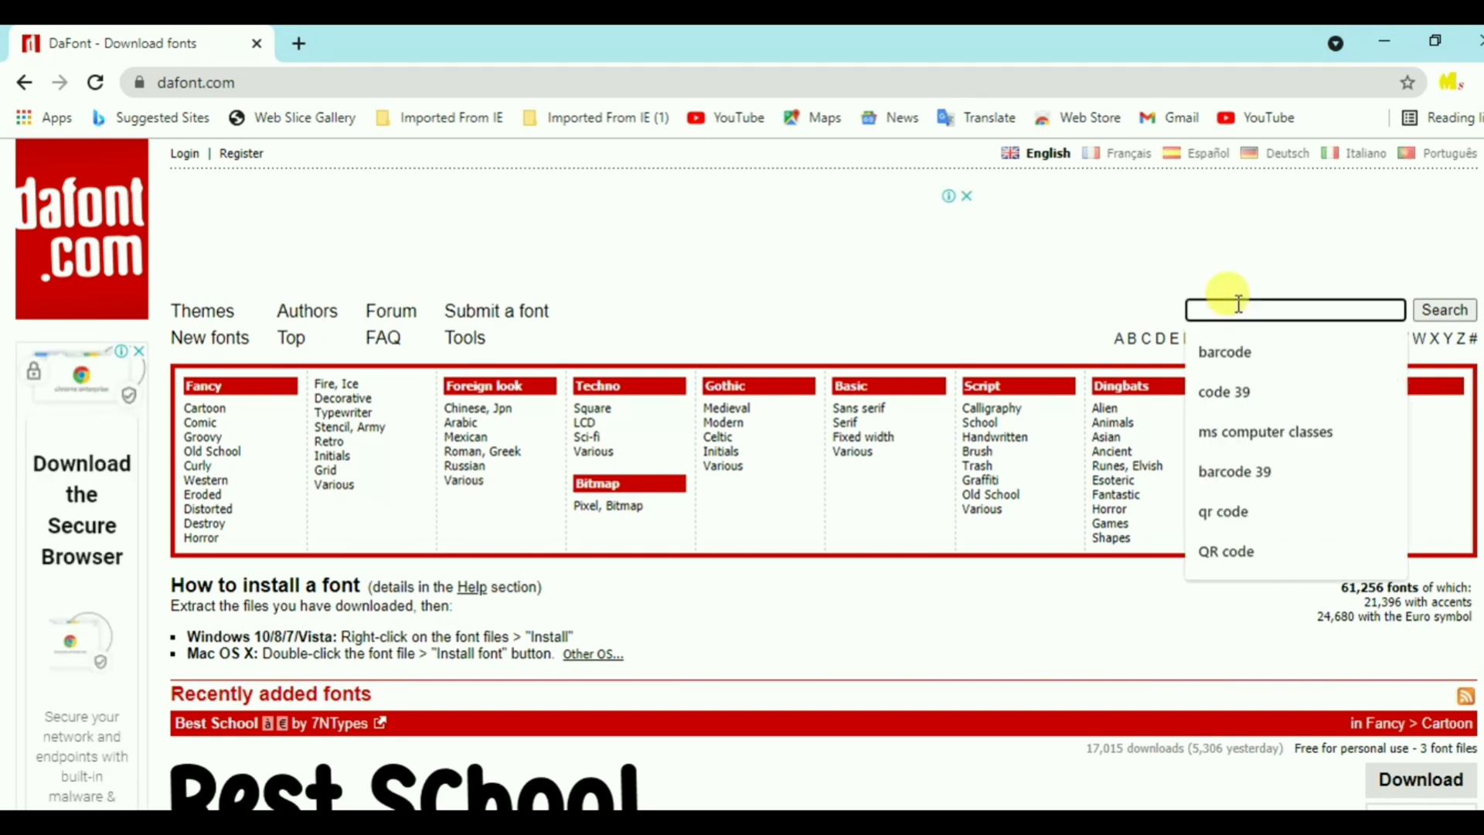
key(Down)
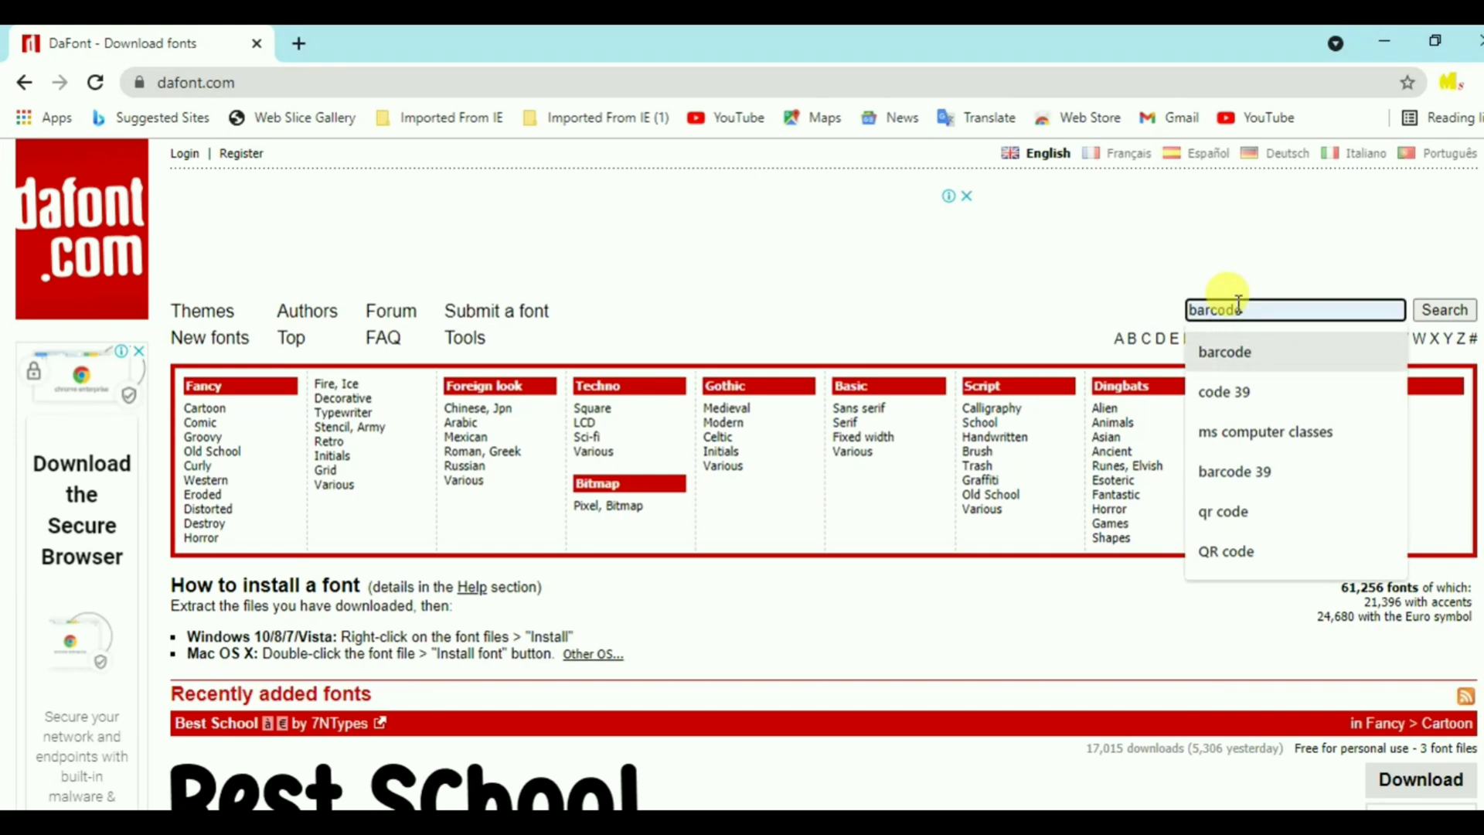
click(1441, 311)
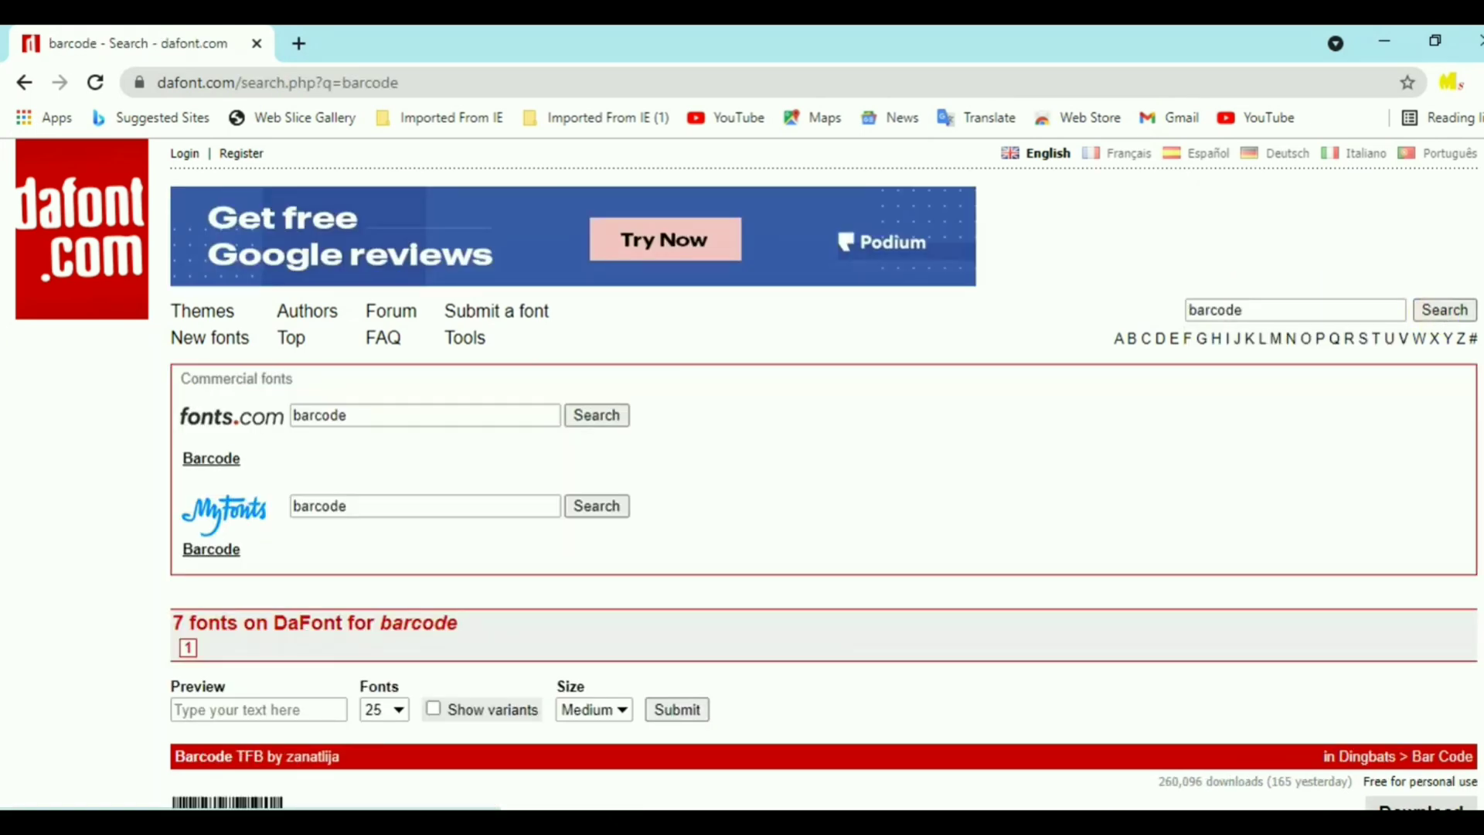
- Look through the barcode fonts in the search results, down to the end of the list and back up
scroll(747, 473, down, 4)
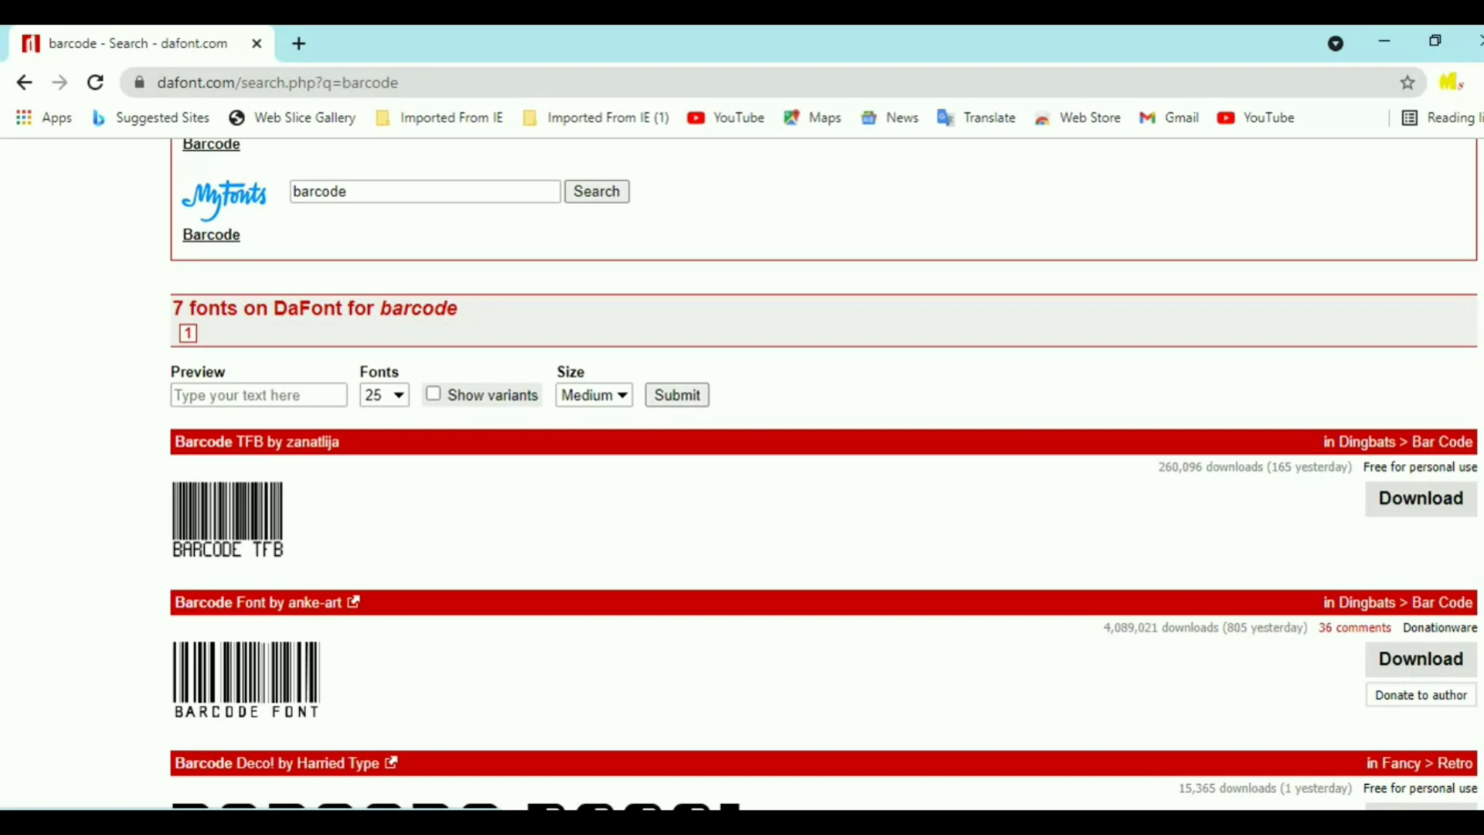
scroll(101, 640, down, 2)
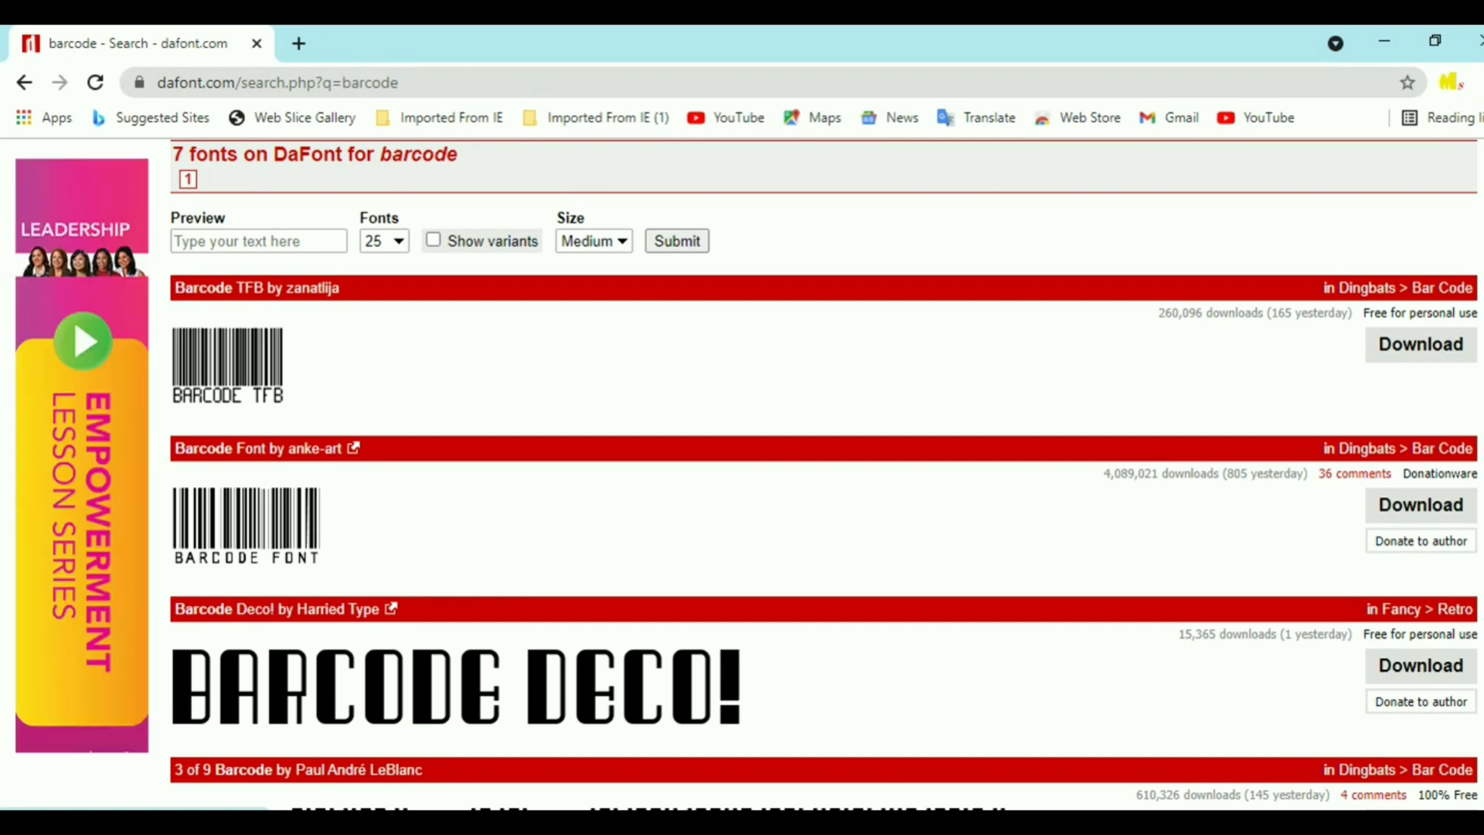
scroll(824, 446, down, 9)
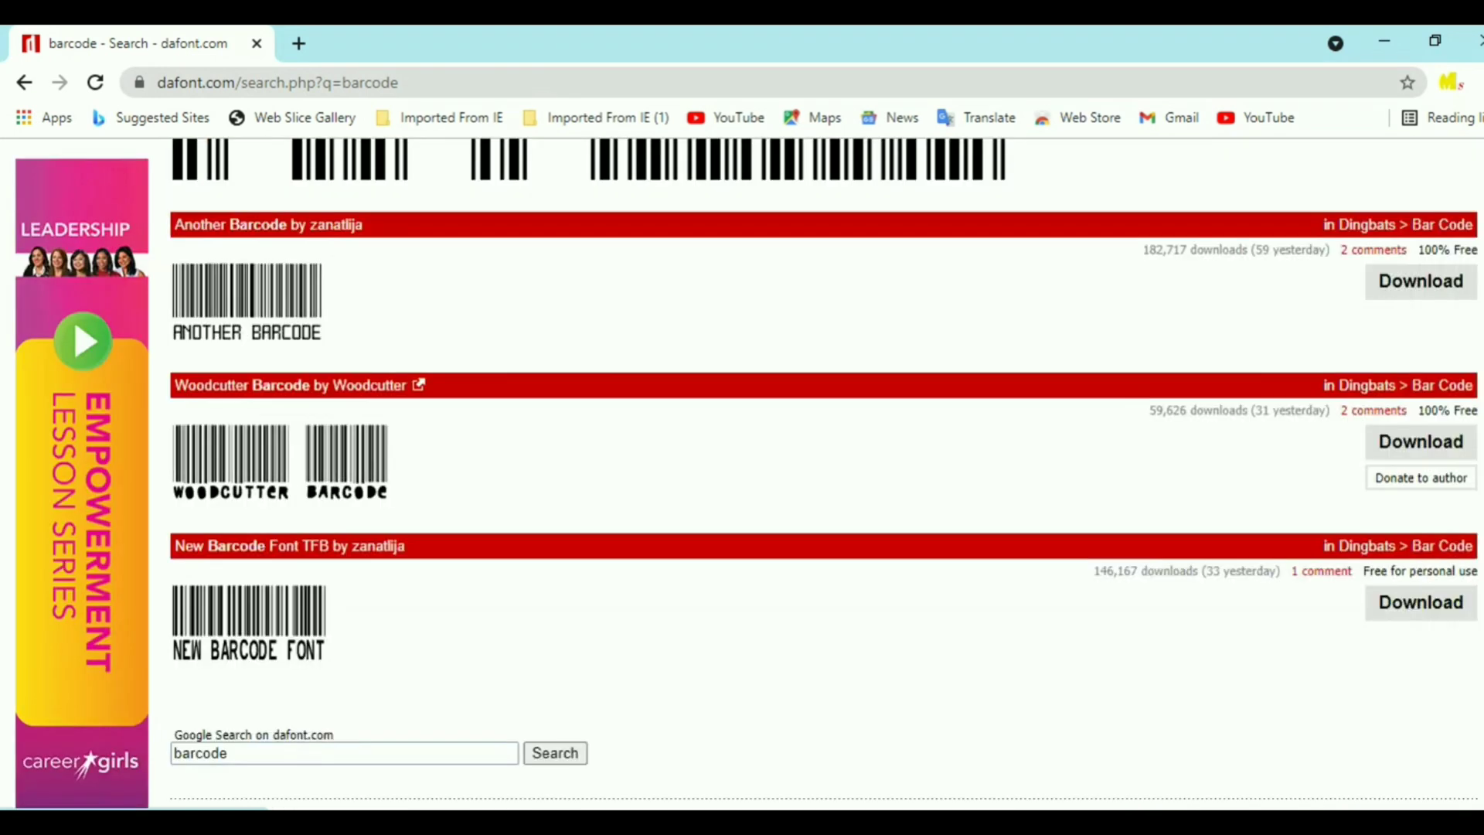
scroll(824, 473, down, 1)
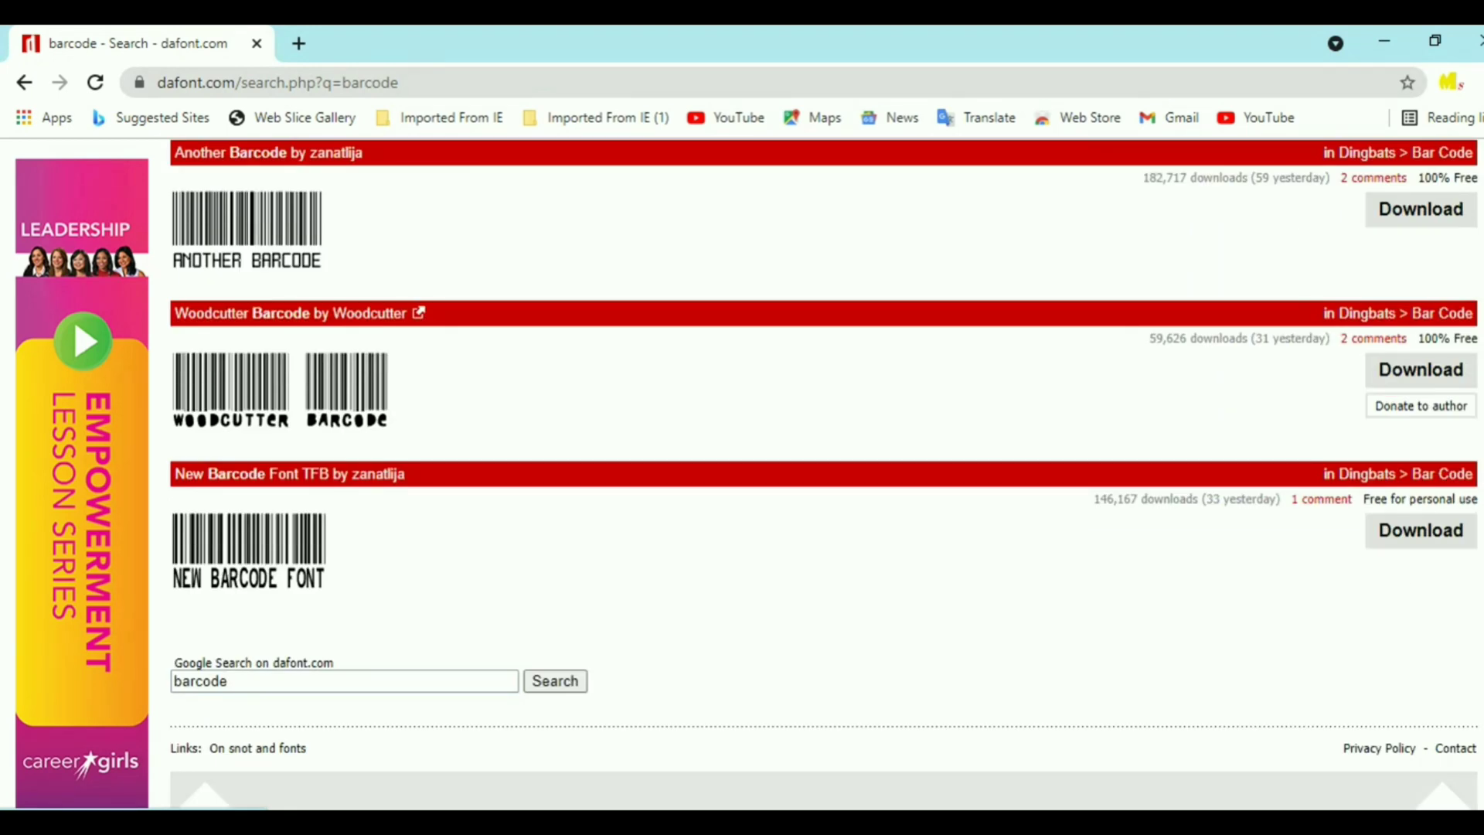
scroll(824, 474, up, 1)
scroll(824, 473, up, 7)
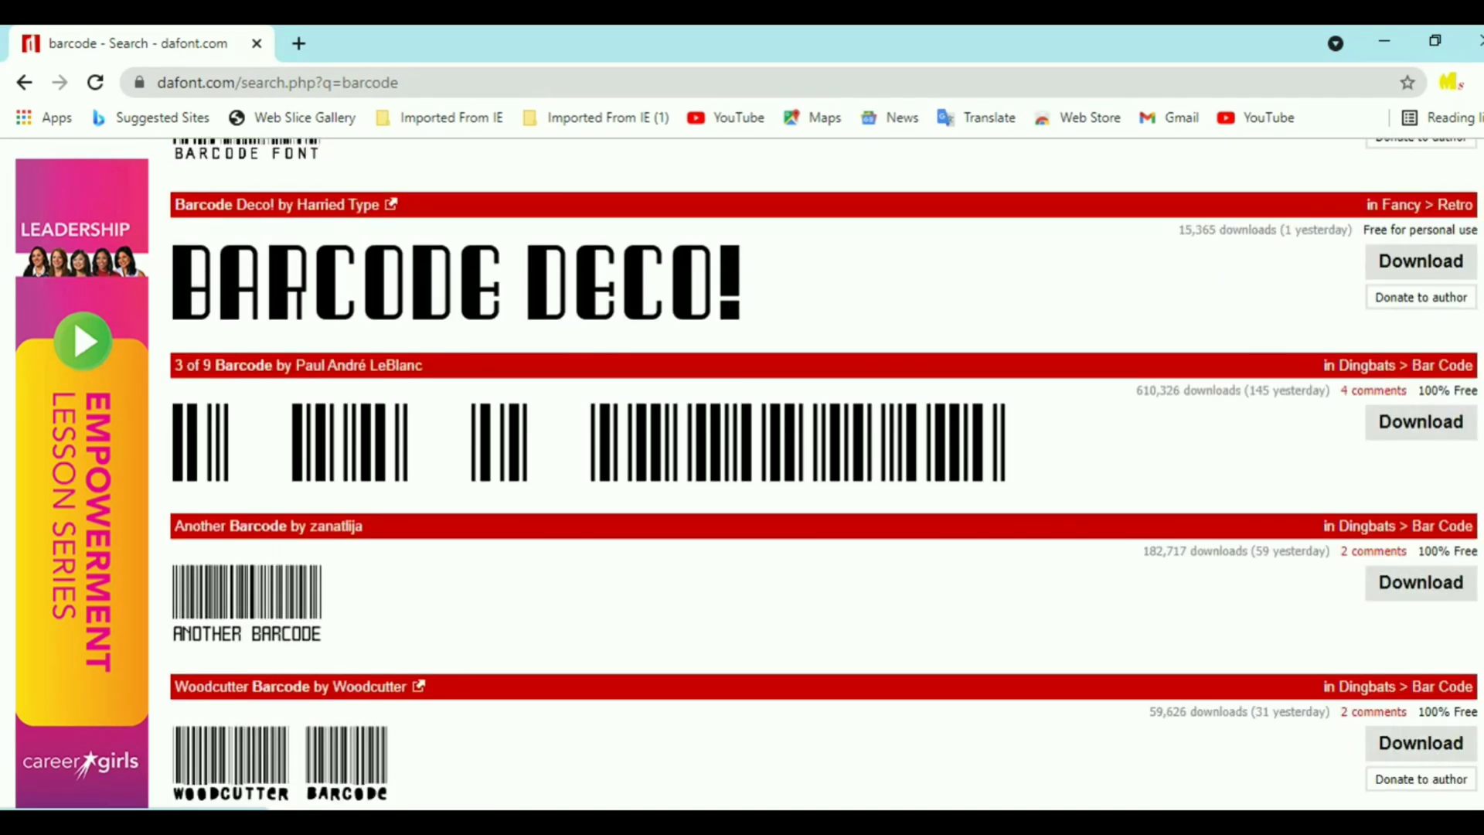
scroll(536, 441, up, 3)
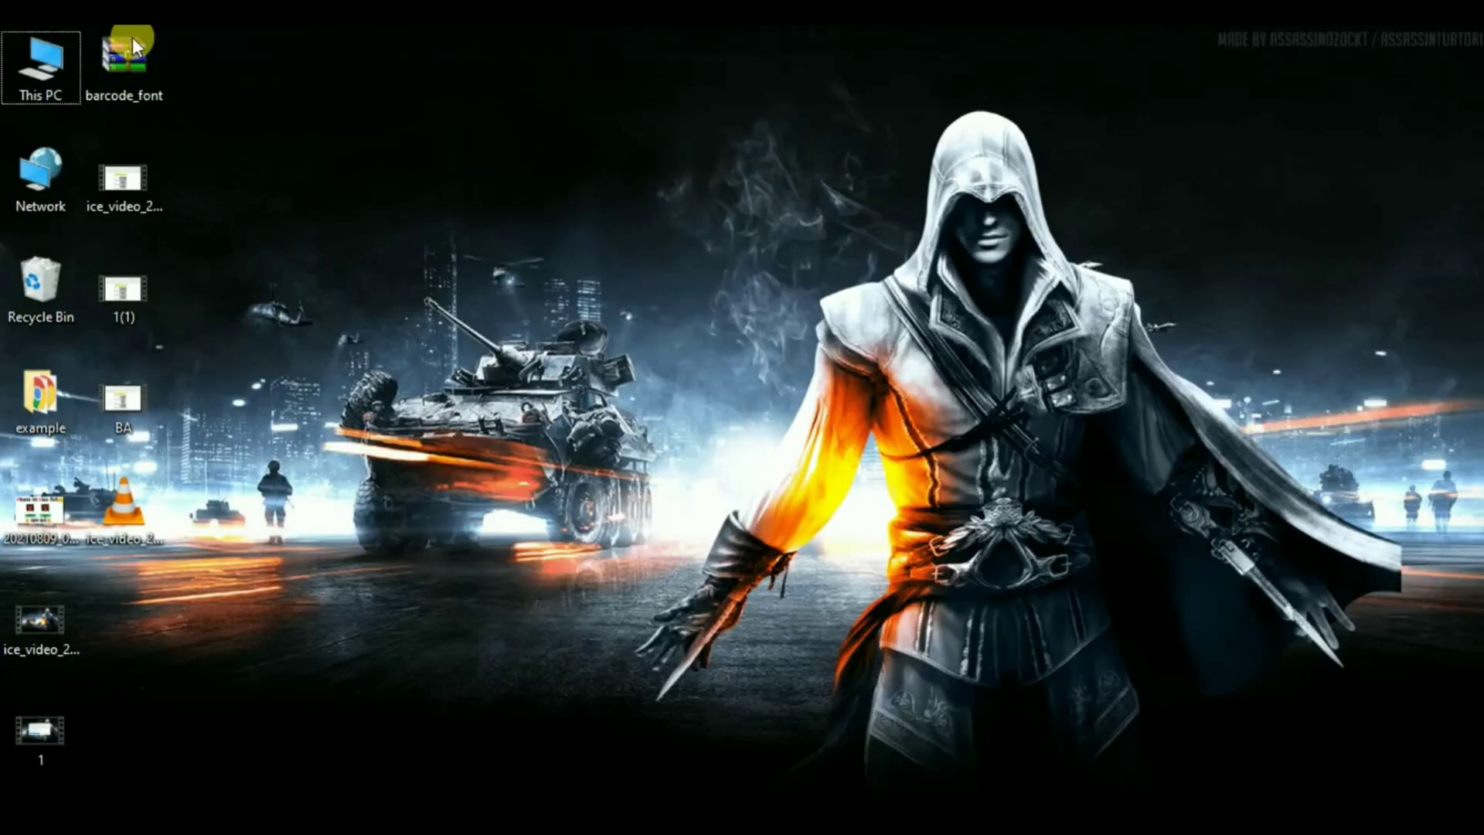
- Open the barcode_font archive on the desktop in WinRAR, dismiss the registration reminder and preview BarcodeFont.ttf
double_click(126, 47)
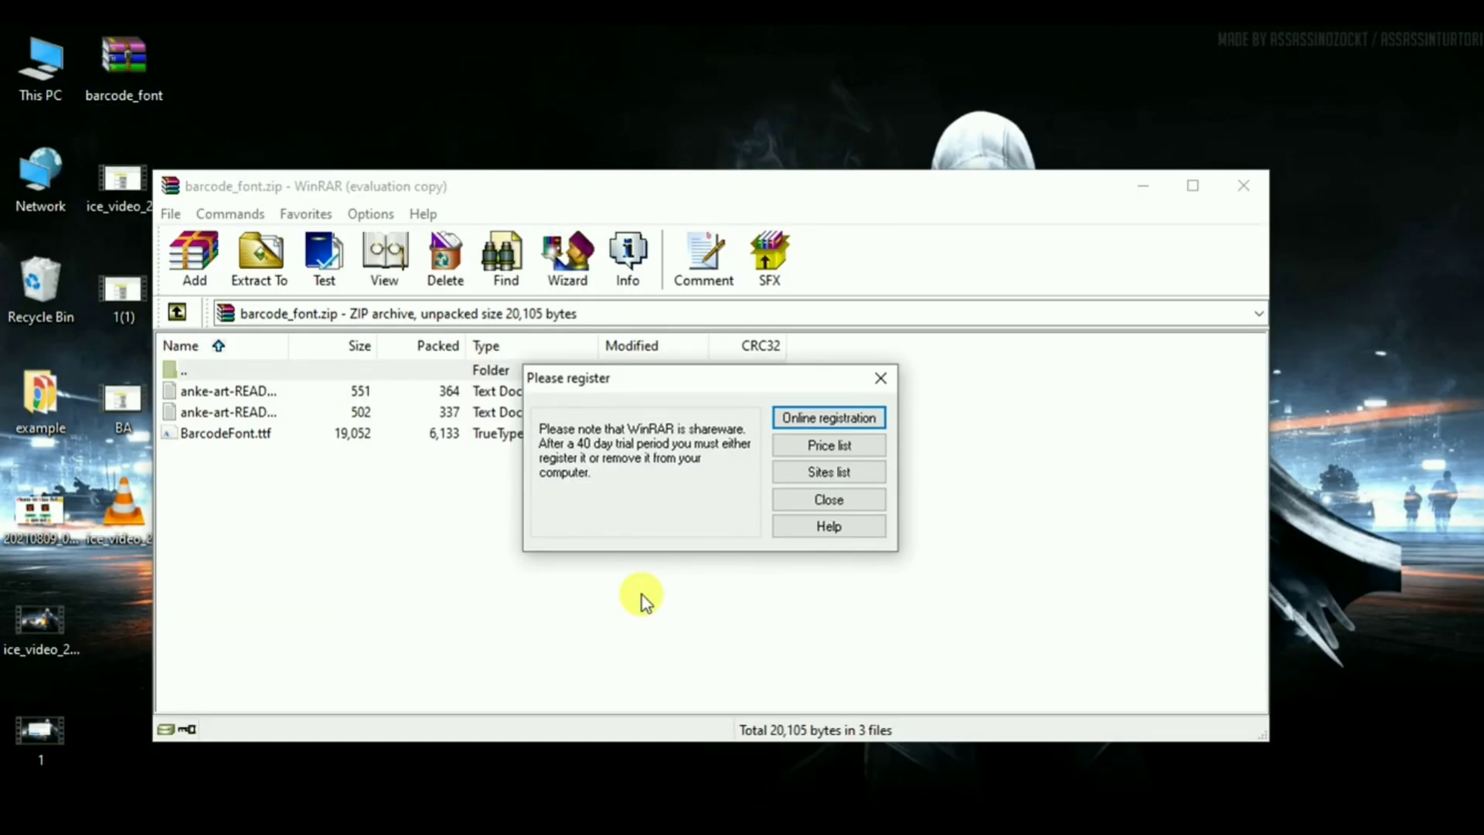
click(830, 501)
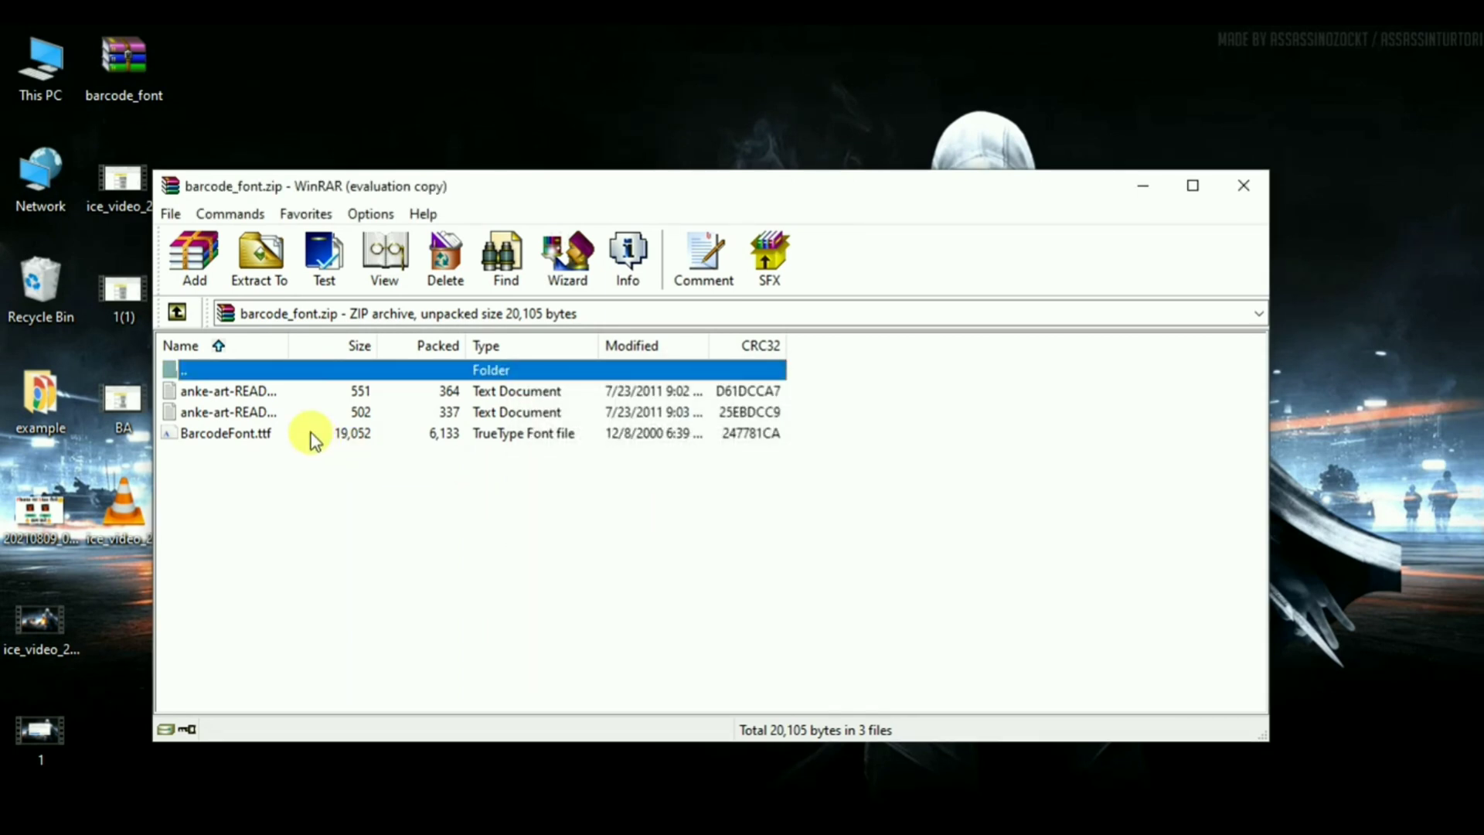
click(272, 435)
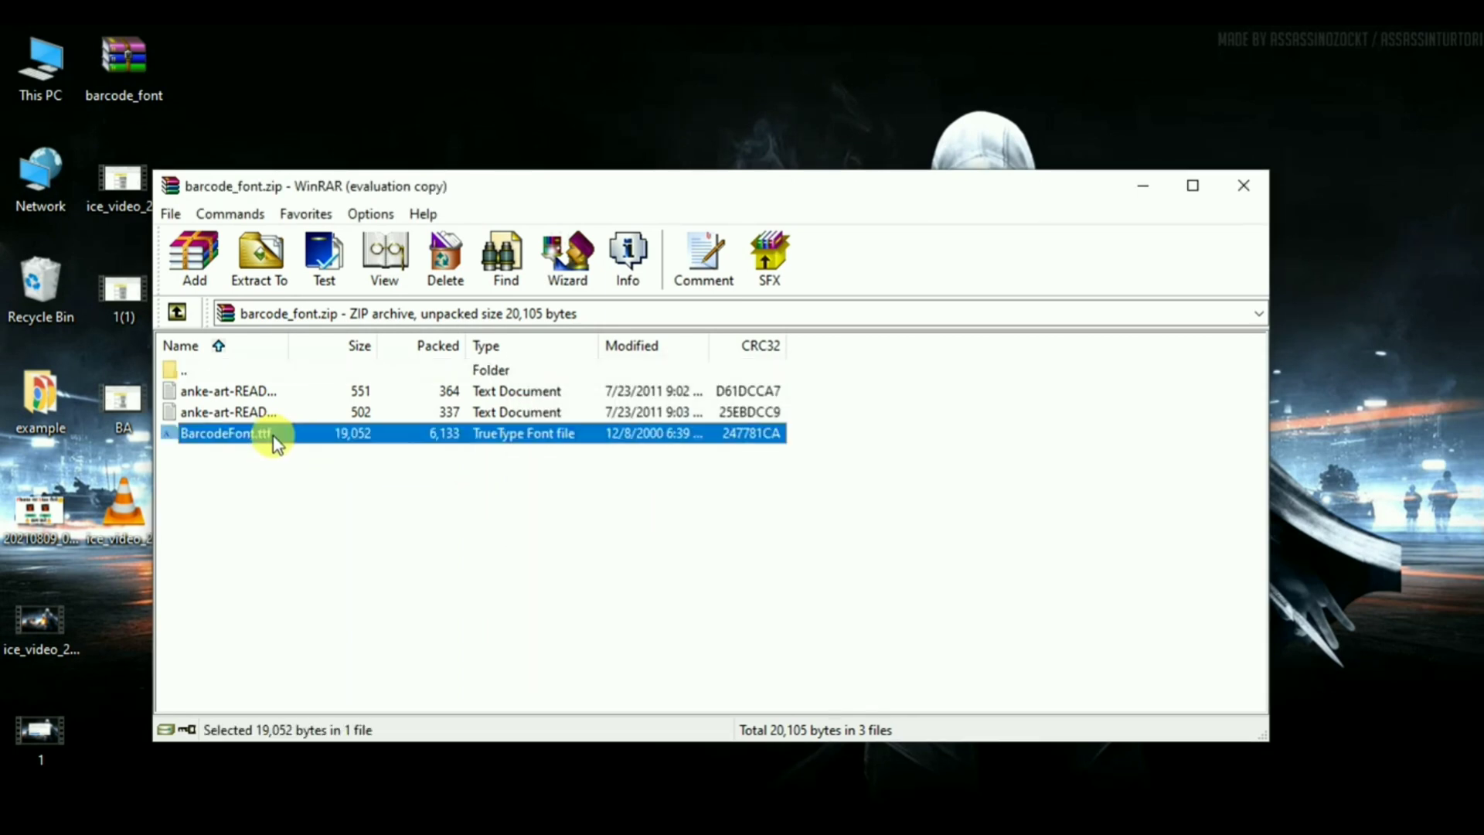
double_click(274, 437)
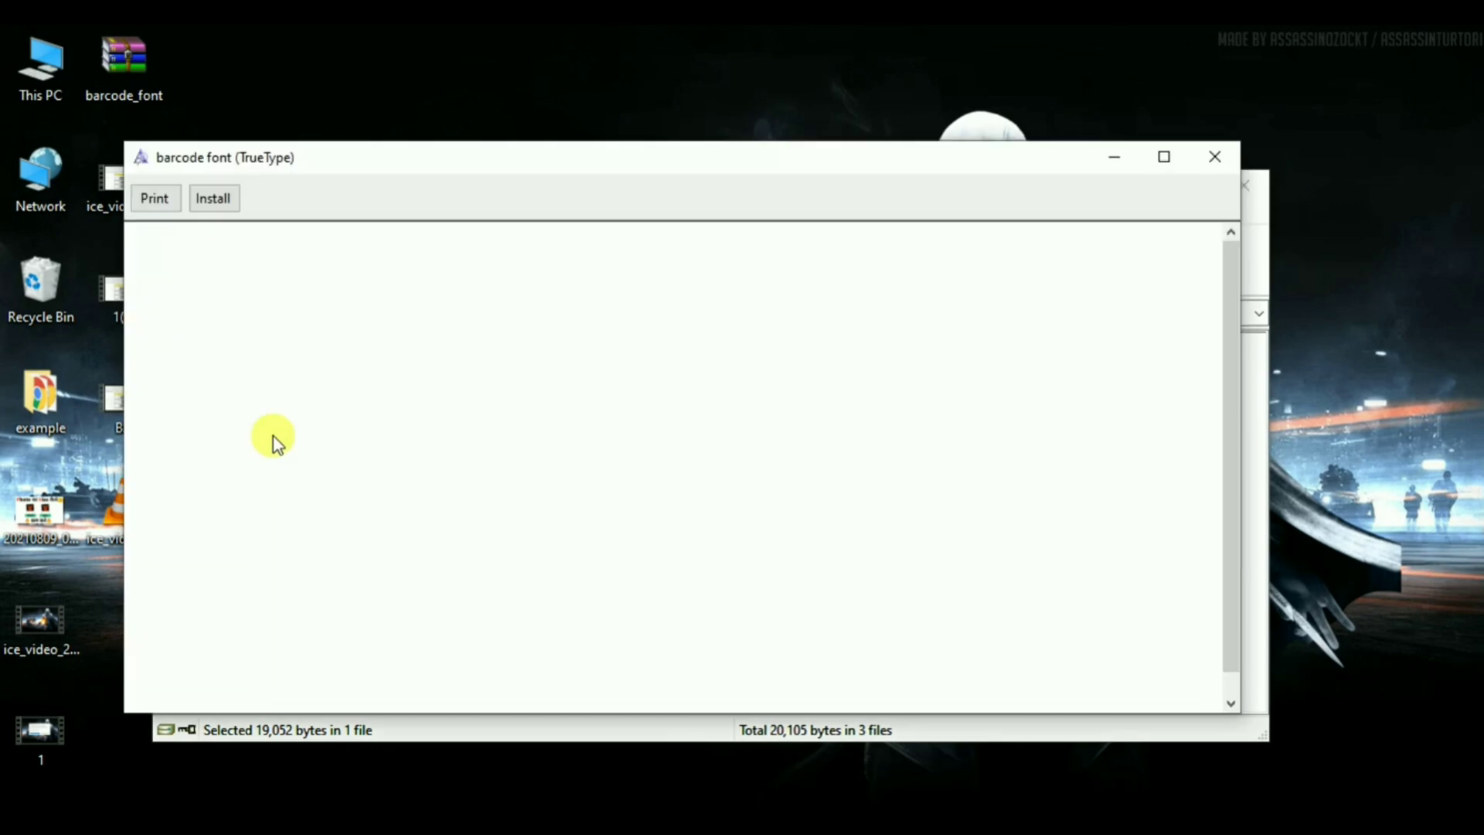
- Try to install the barcode font, decline replacing the existing copy, and close the font preview and the archive
click(221, 198)
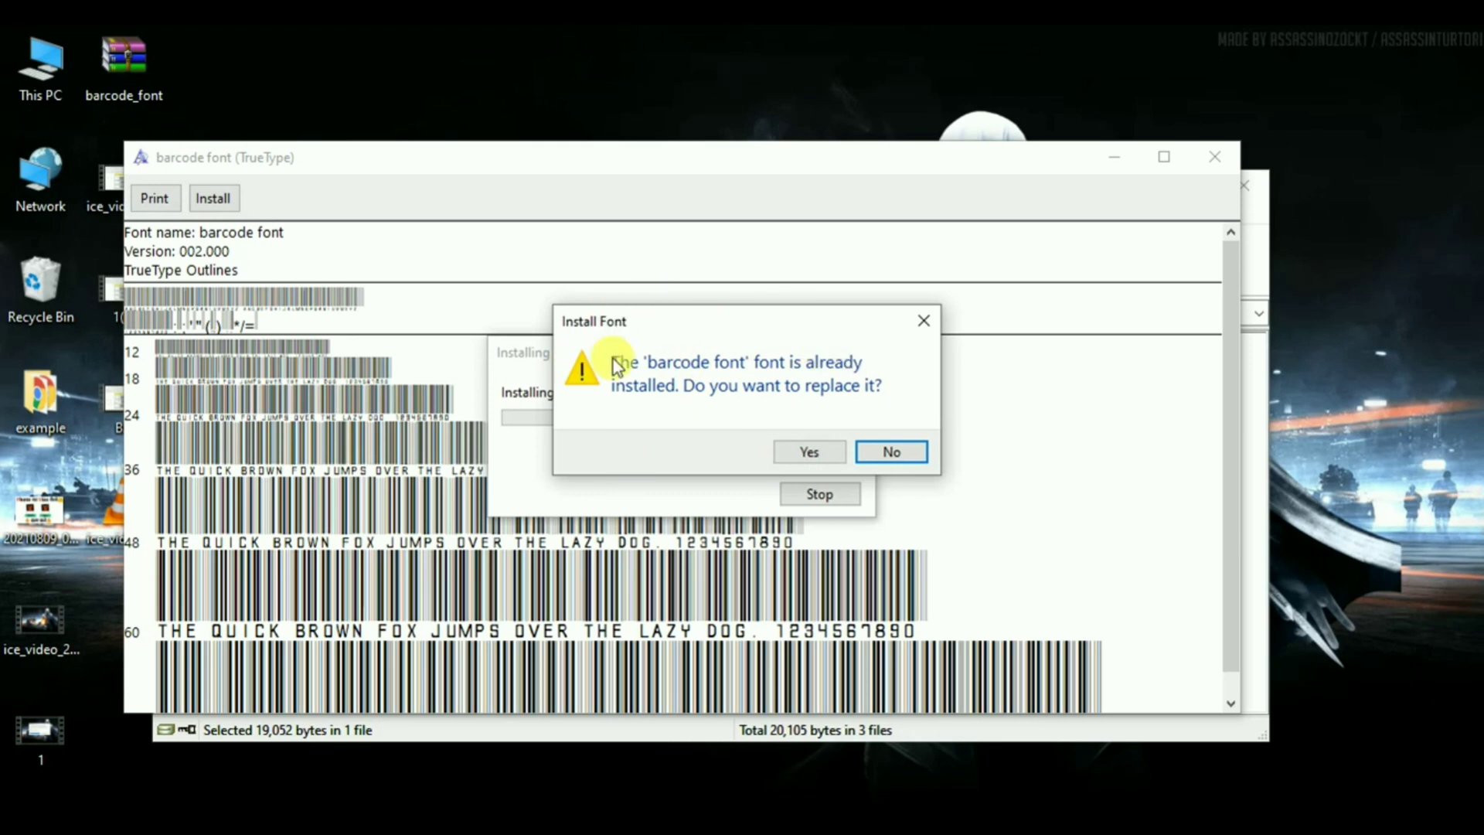
click(886, 454)
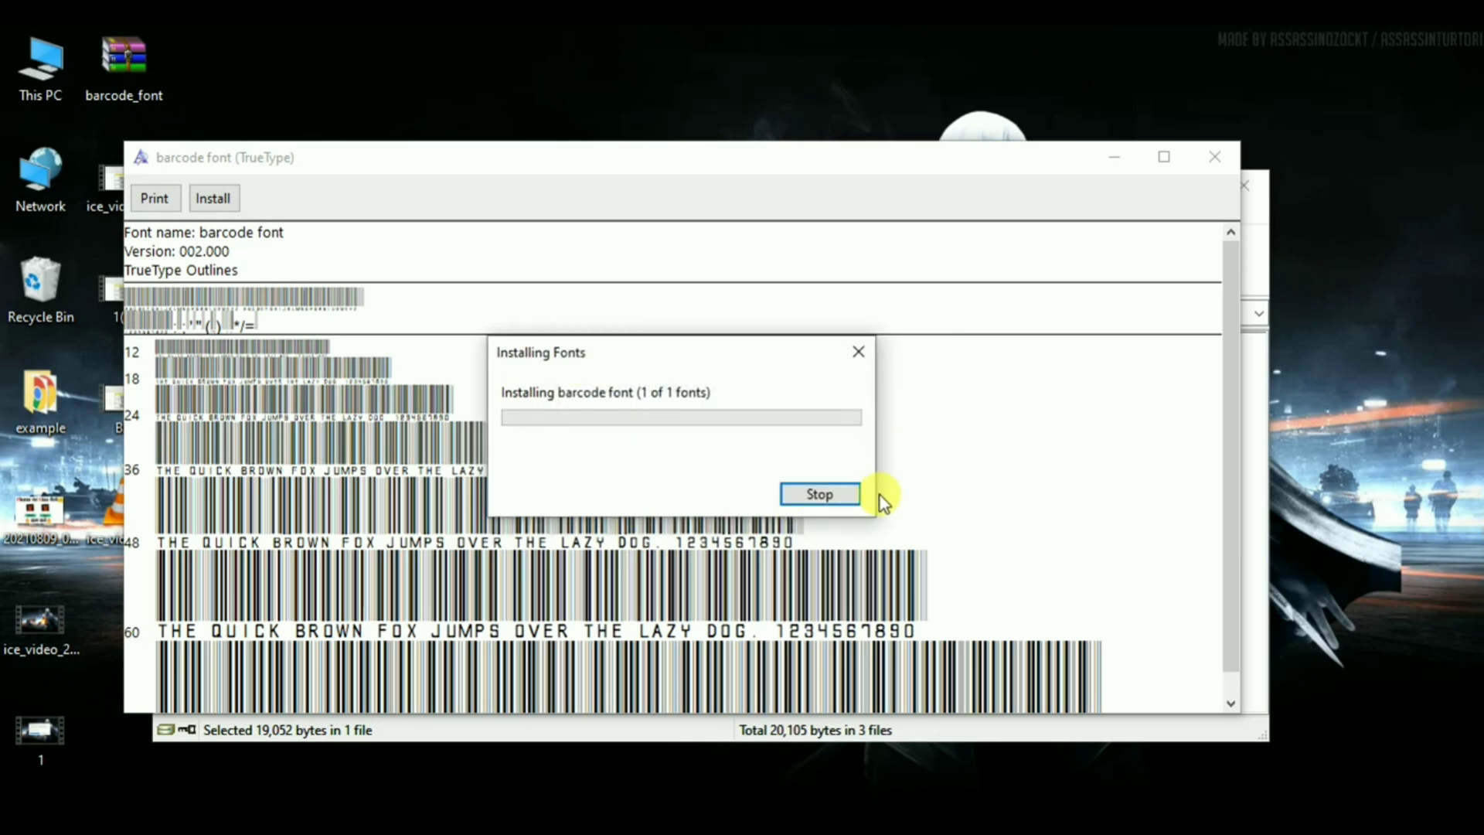
click(1207, 171)
click(1230, 181)
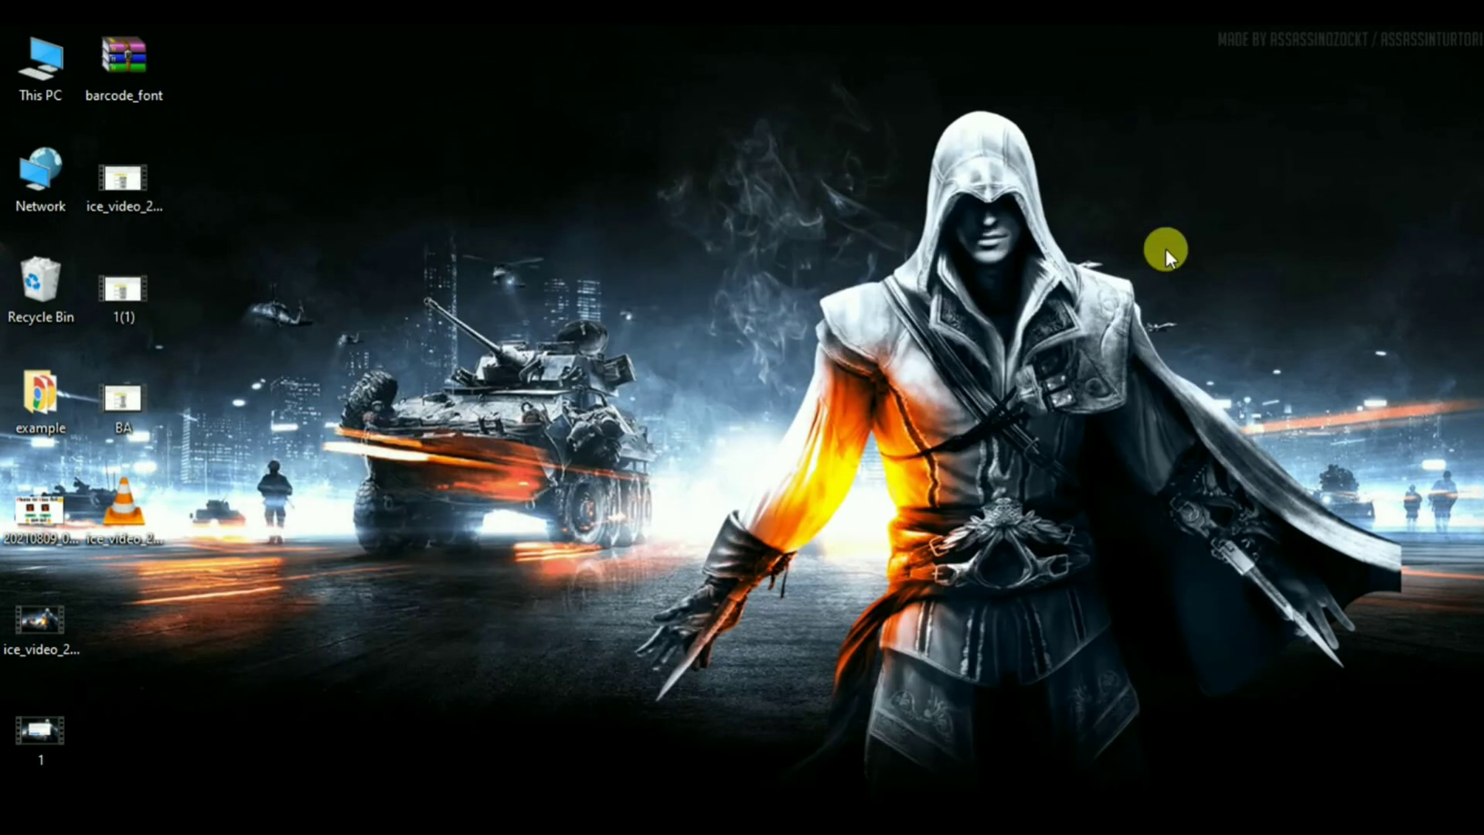
- Switch to the Book1 workbook in Excel and enter the code AD5421875 in cell D4
mouse_move(895, 829)
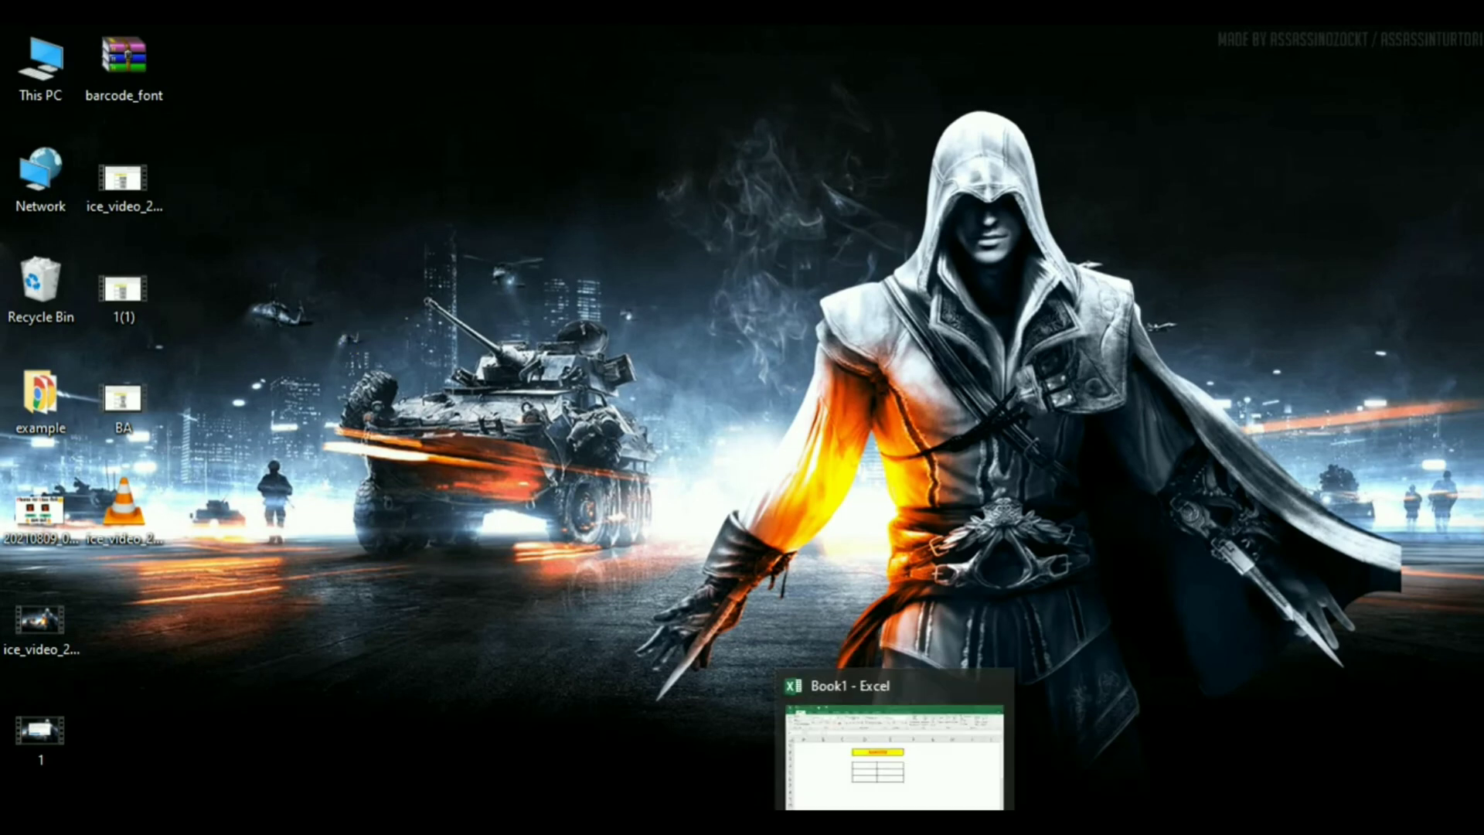
click(894, 824)
click(239, 593)
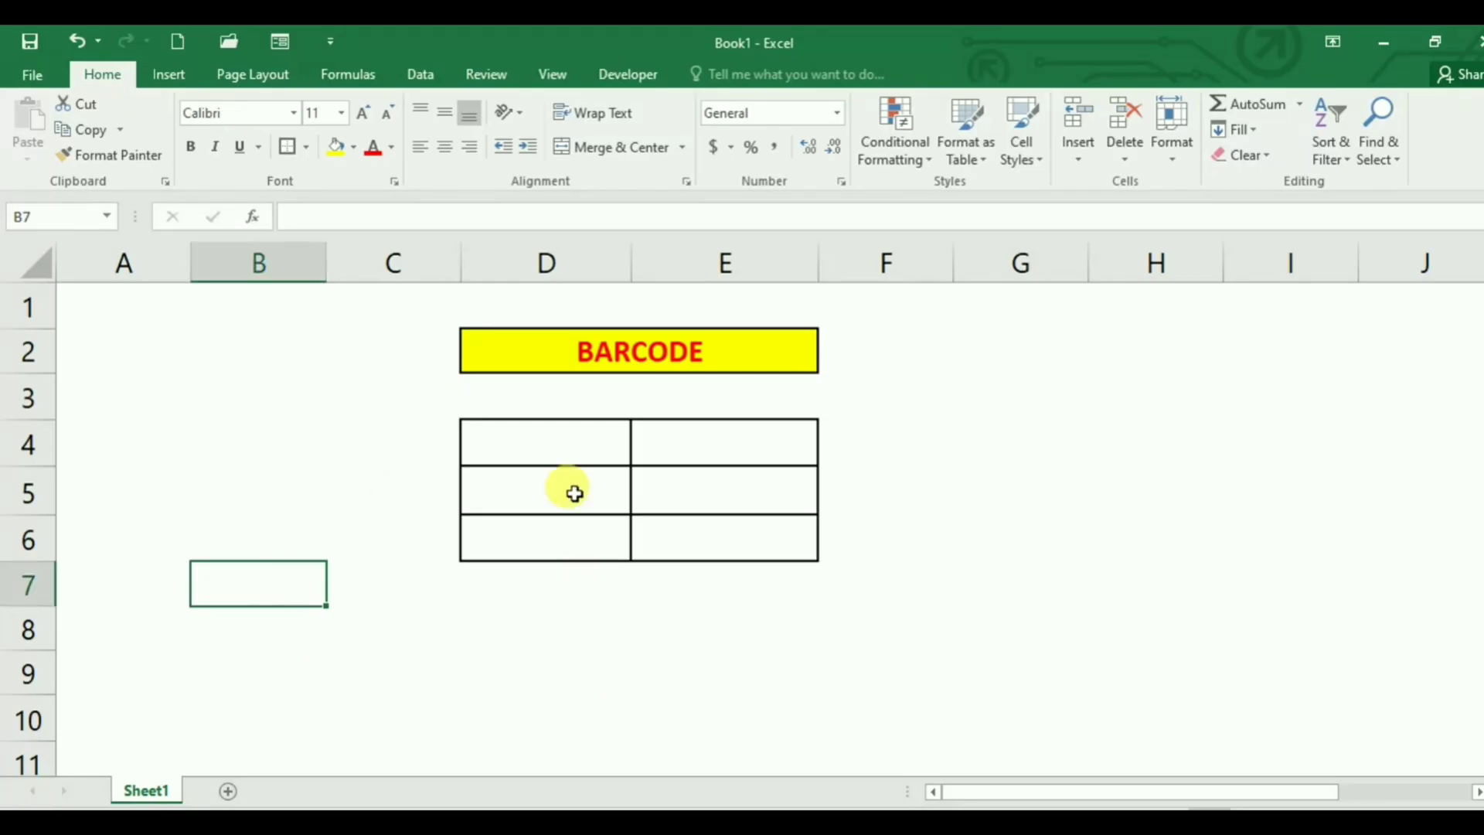
click(518, 441)
text(A)
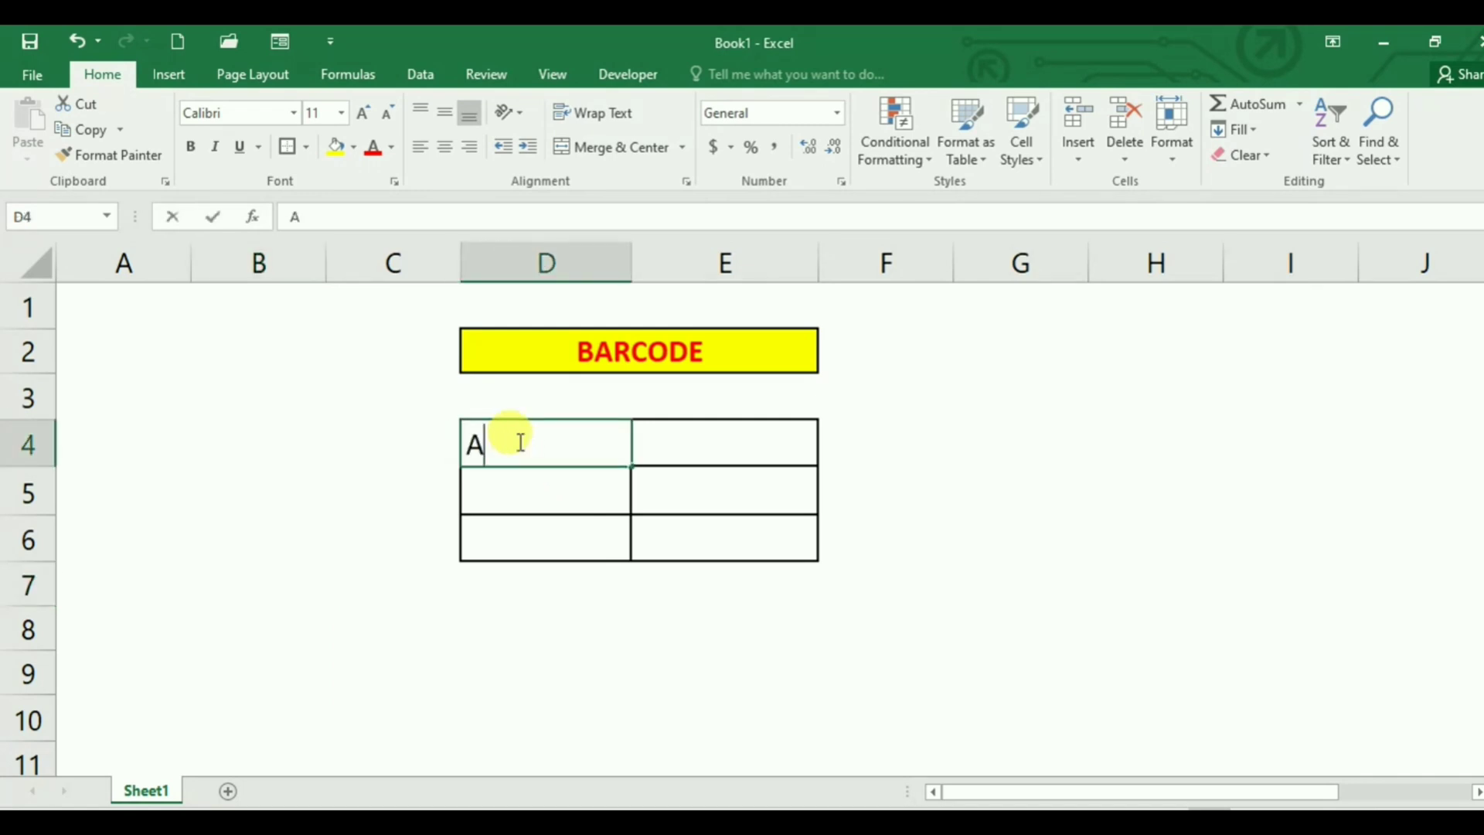
text(D5421875)
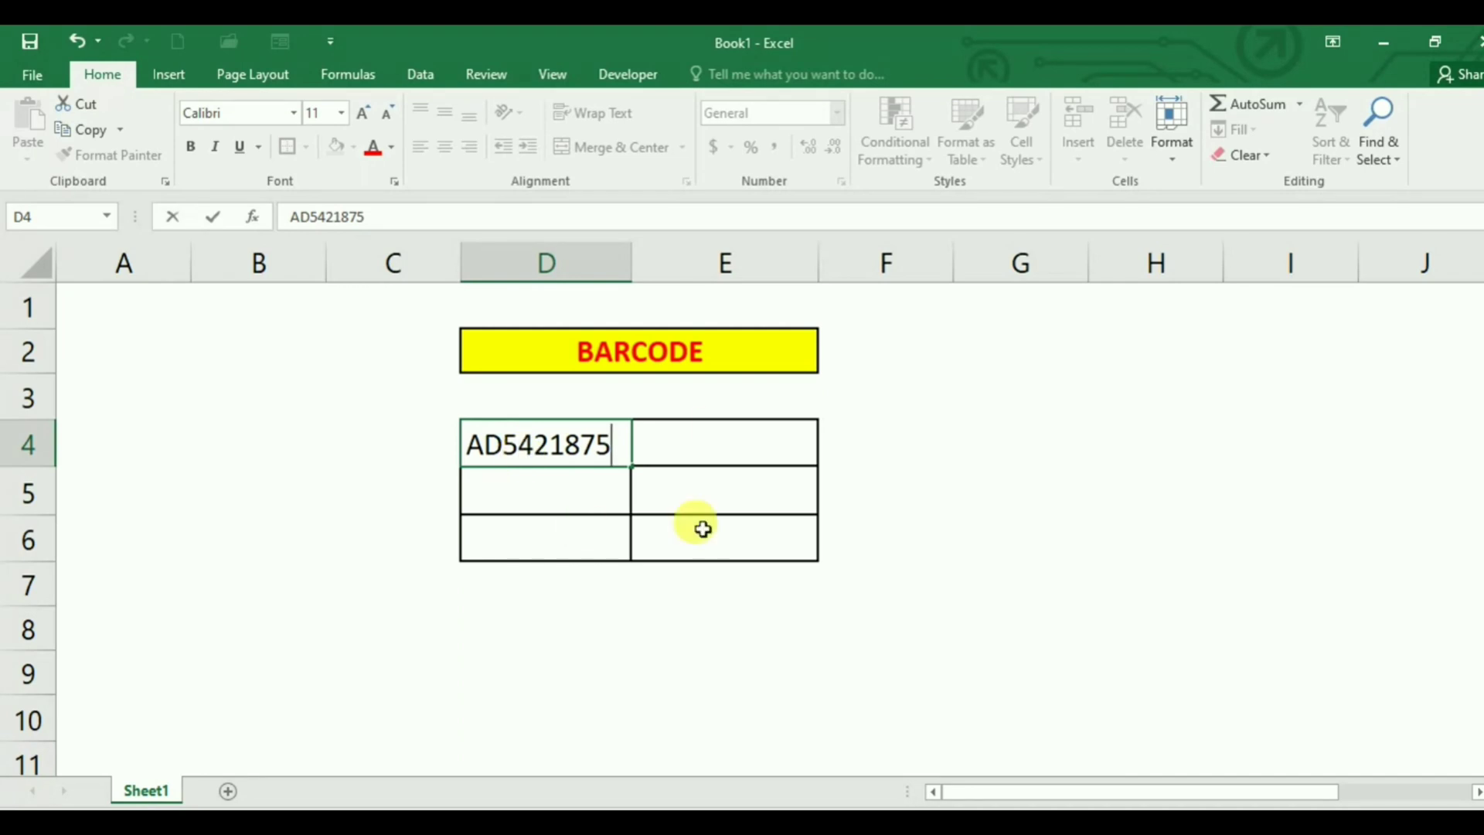
- Reference the code in cell D4 from cell E4 with the formula =D4
click(711, 433)
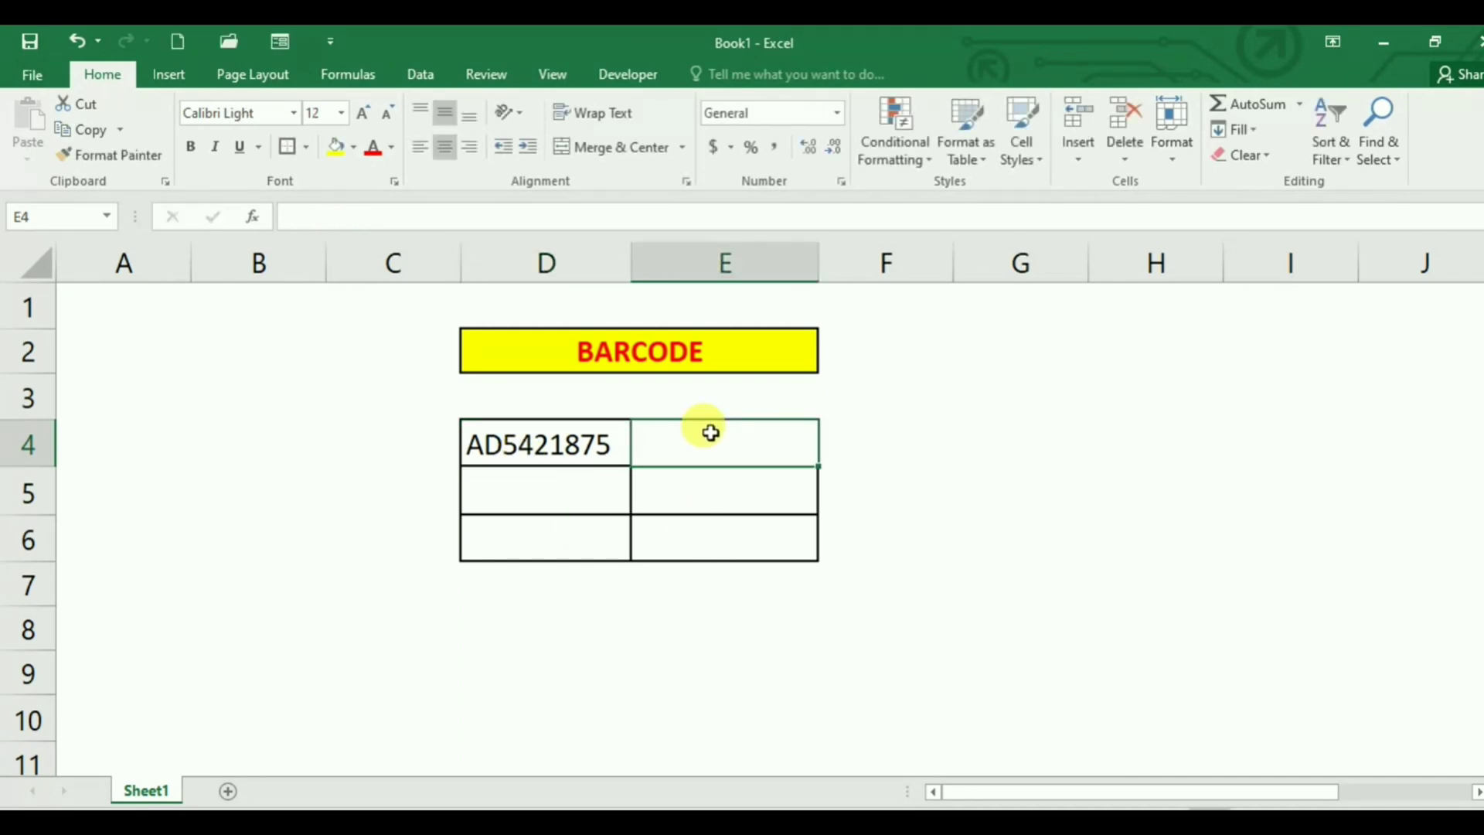
text(=)
click(527, 443)
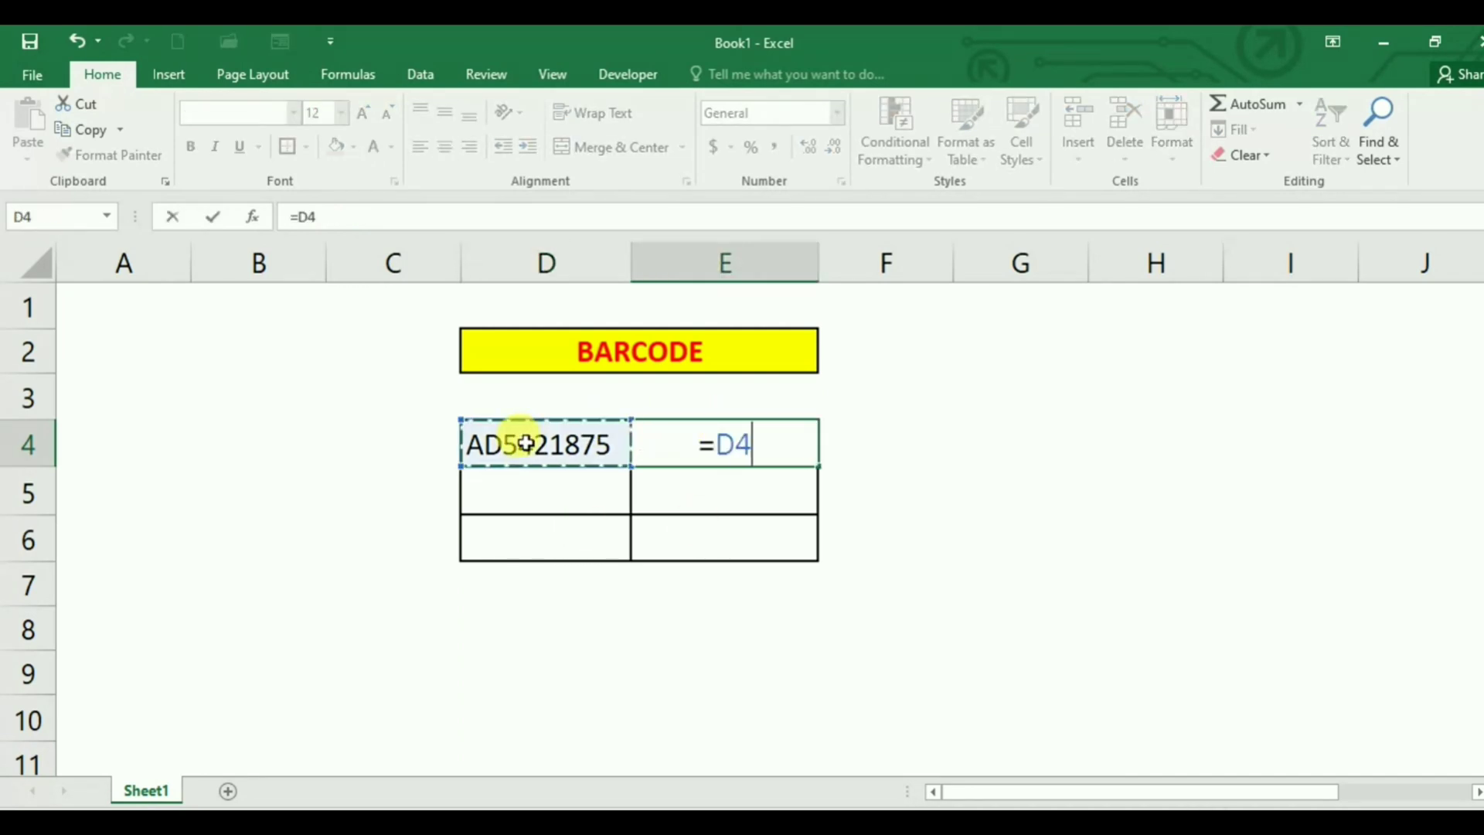
key(Return)
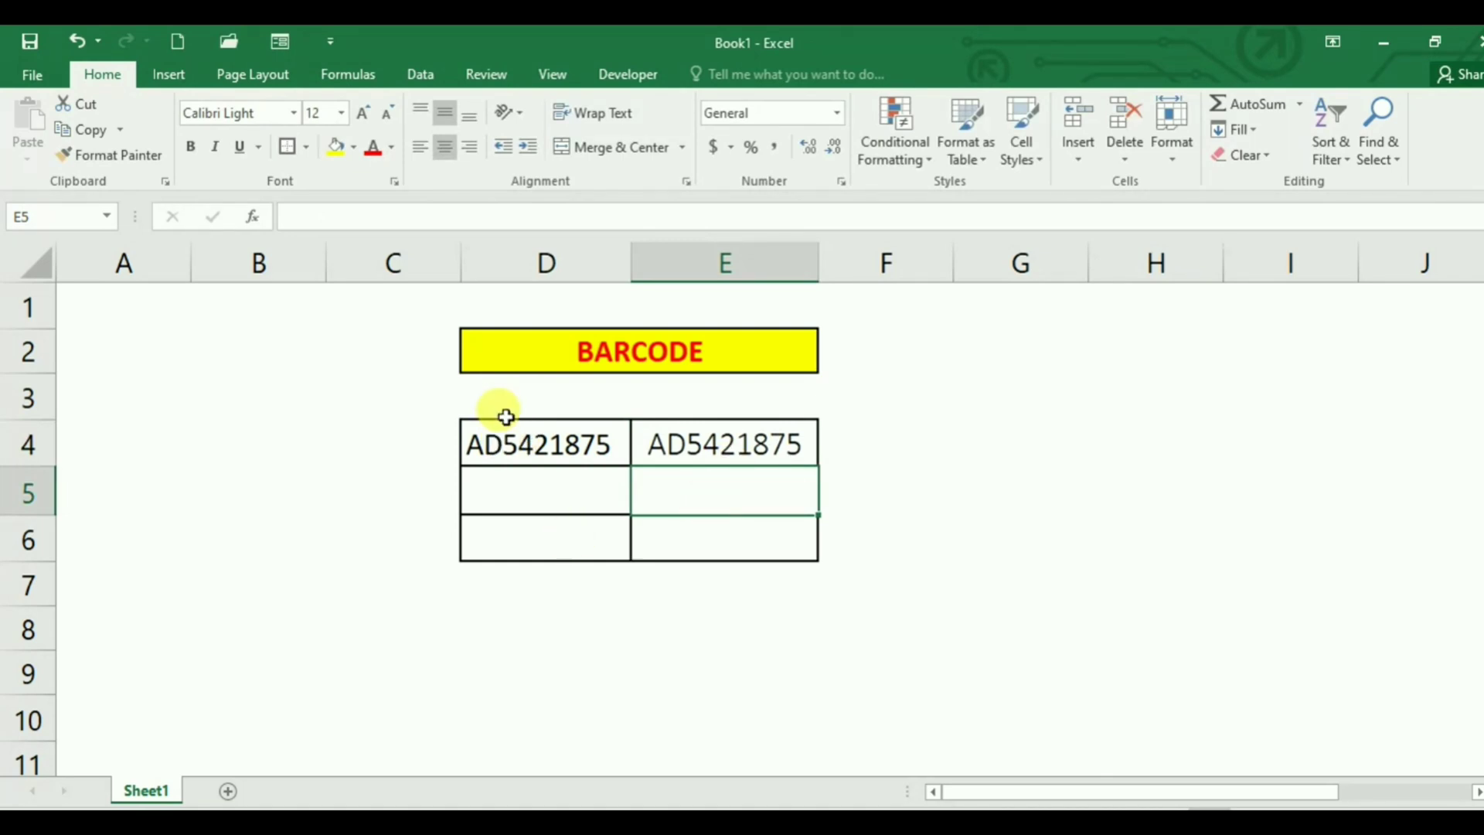
- Replace the code in cell D4 with the number 857542
click(559, 433)
text(85754)
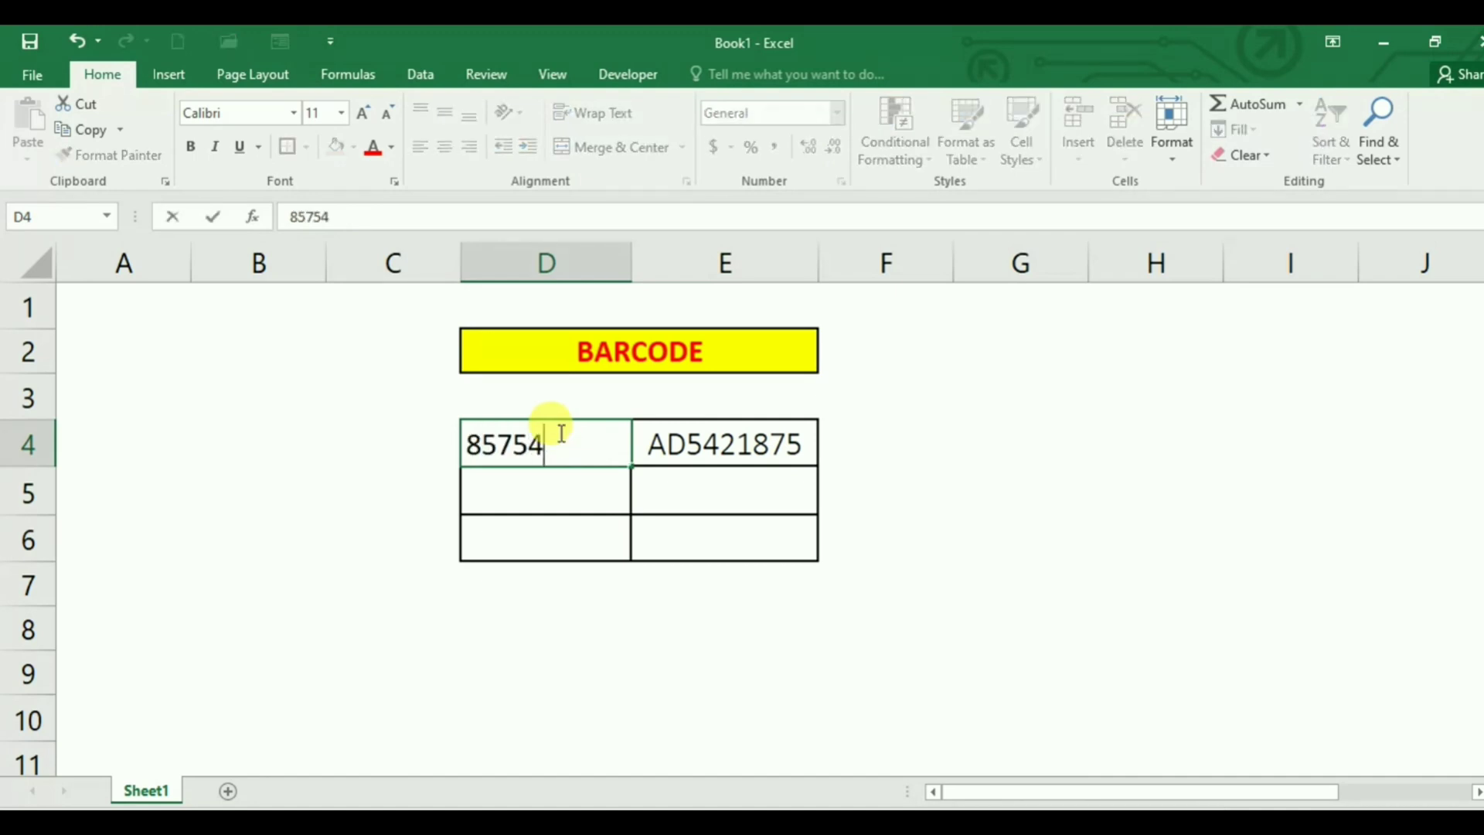
text(2)
key(Return)
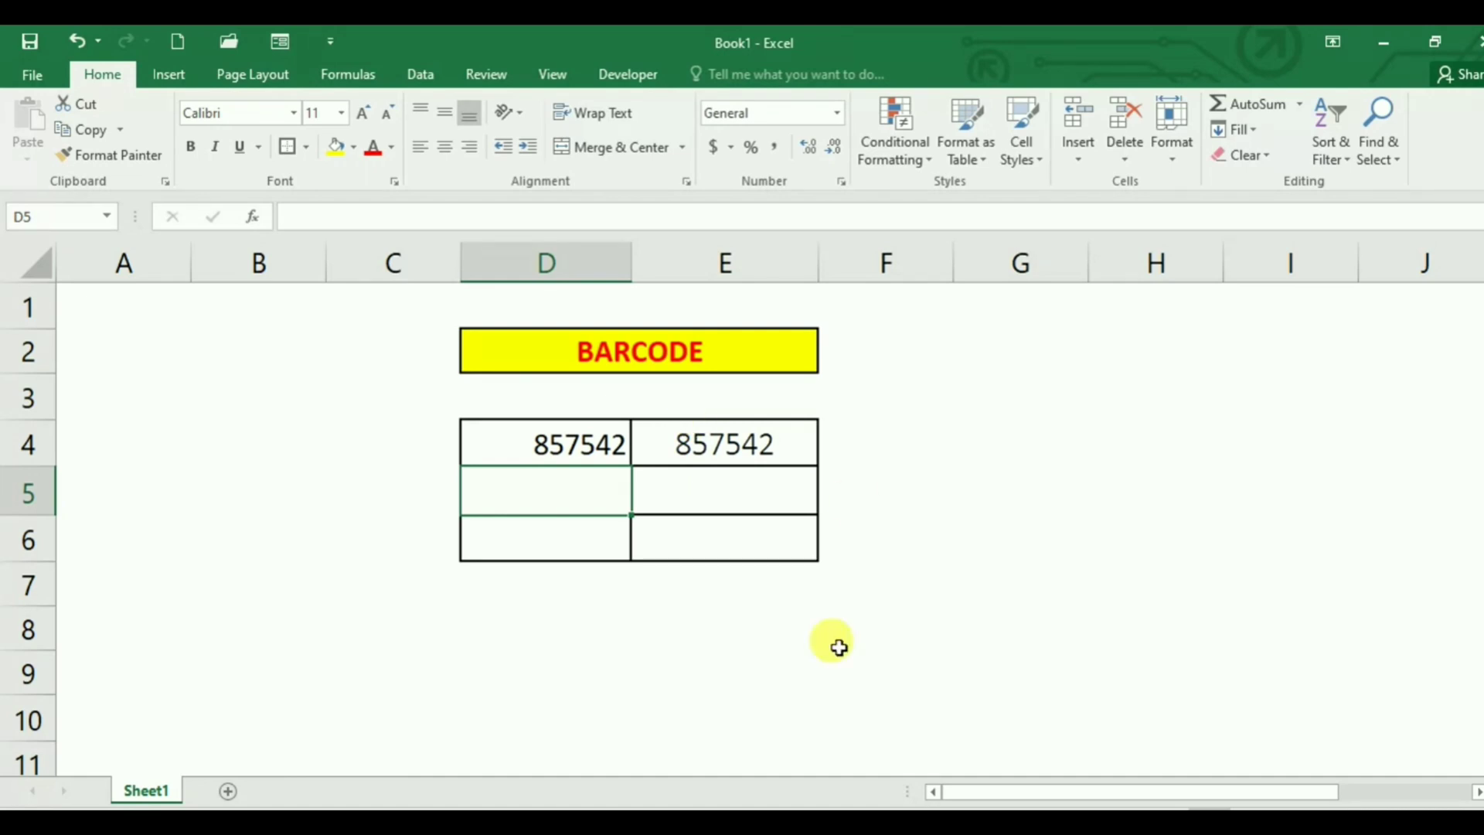
- Format cell E4 in the barcode font at size 48 and narrow column E slightly around the barcode
click(664, 433)
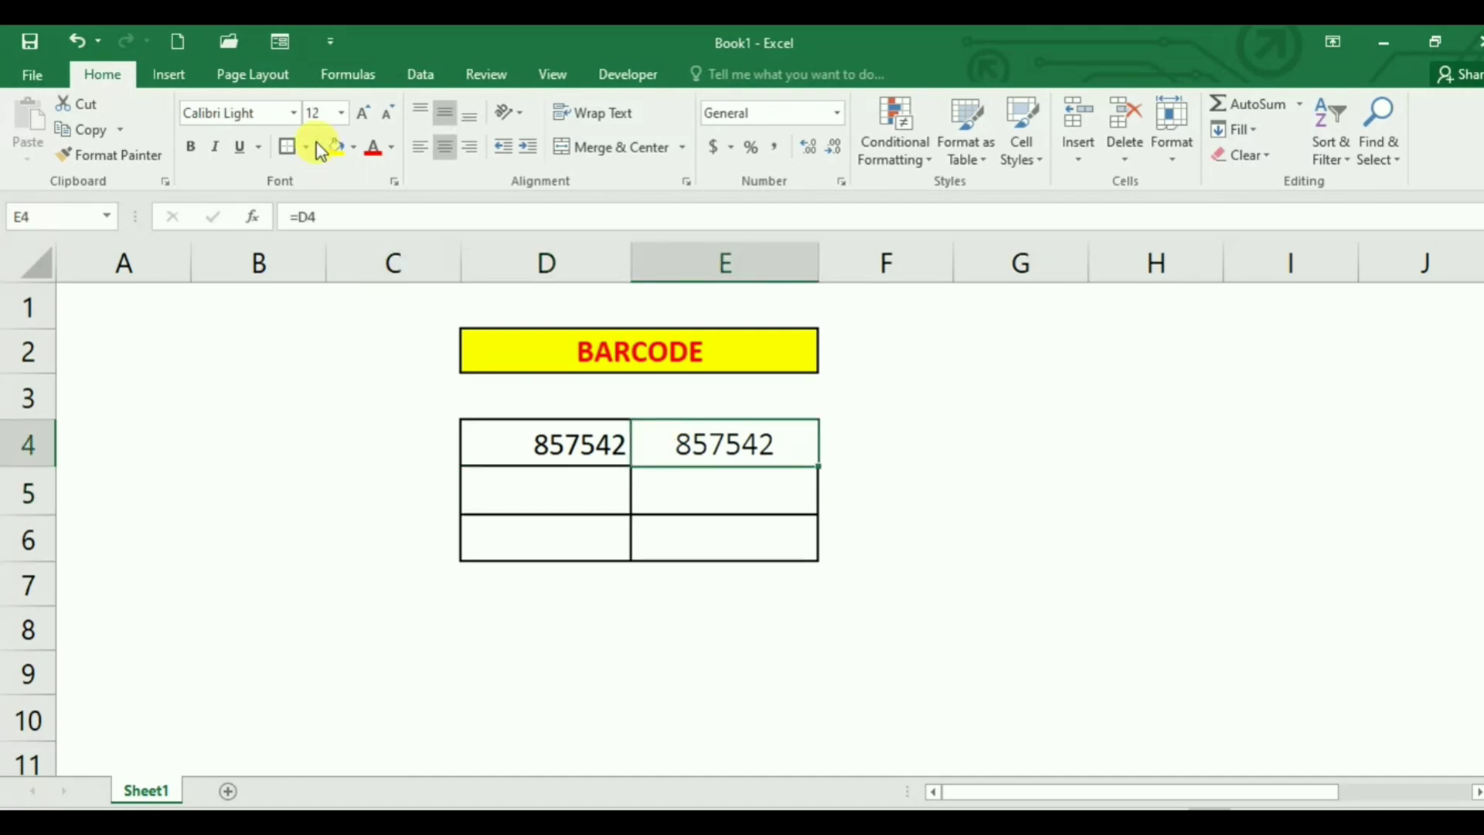
click(293, 117)
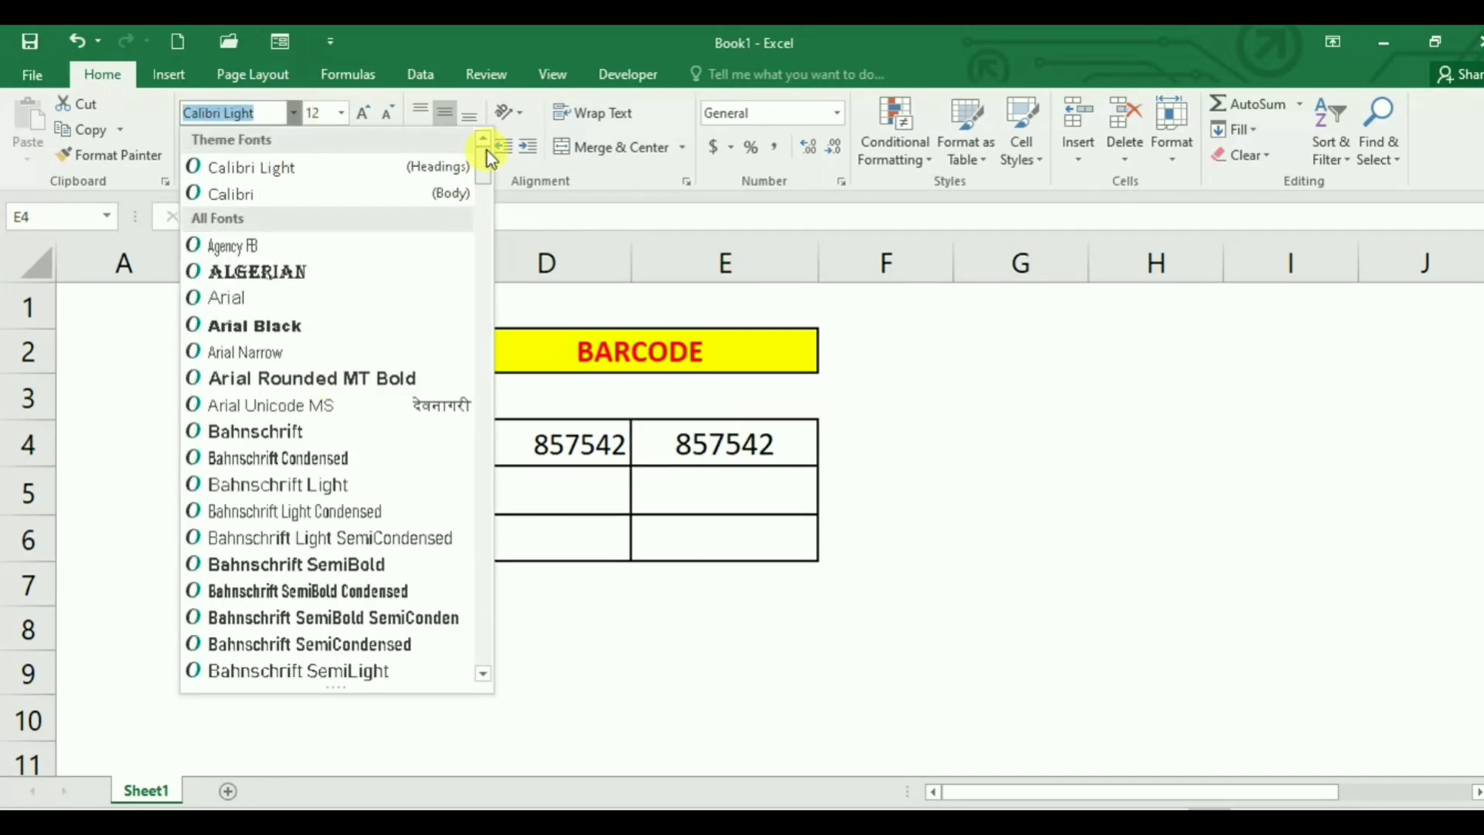
scroll(487, 155, down, 7)
click(261, 149)
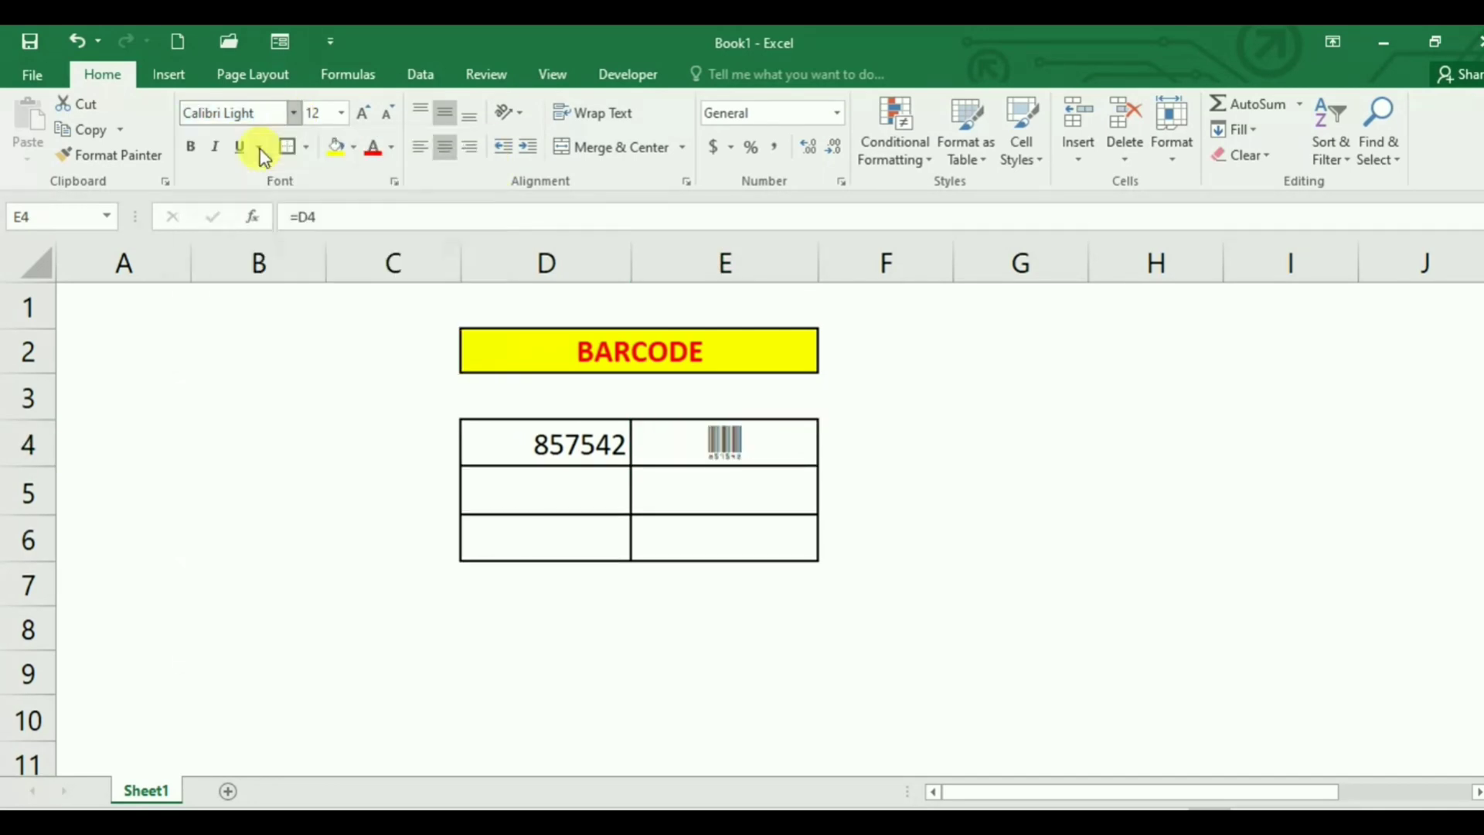
click(341, 117)
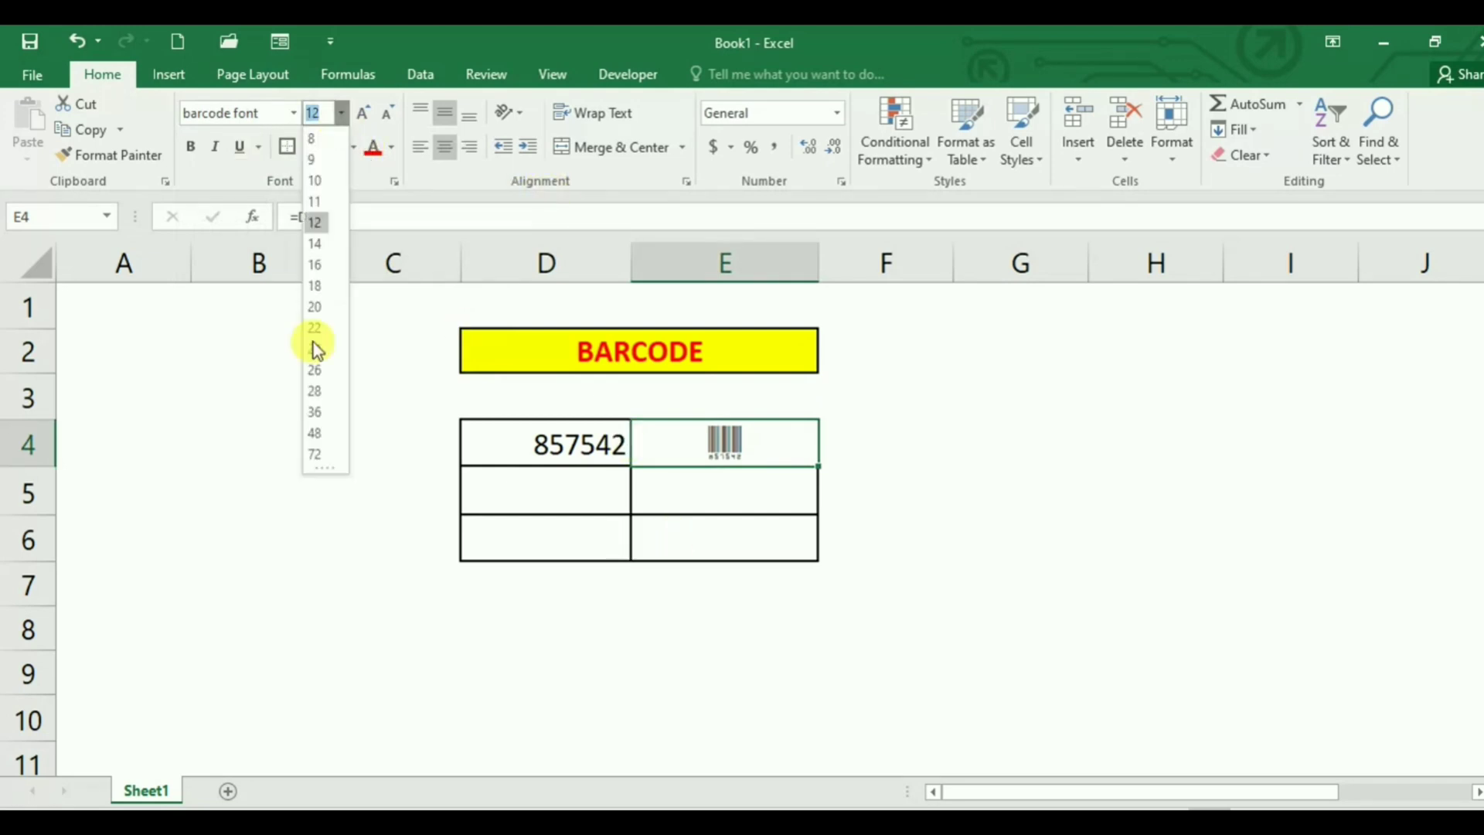
click(317, 435)
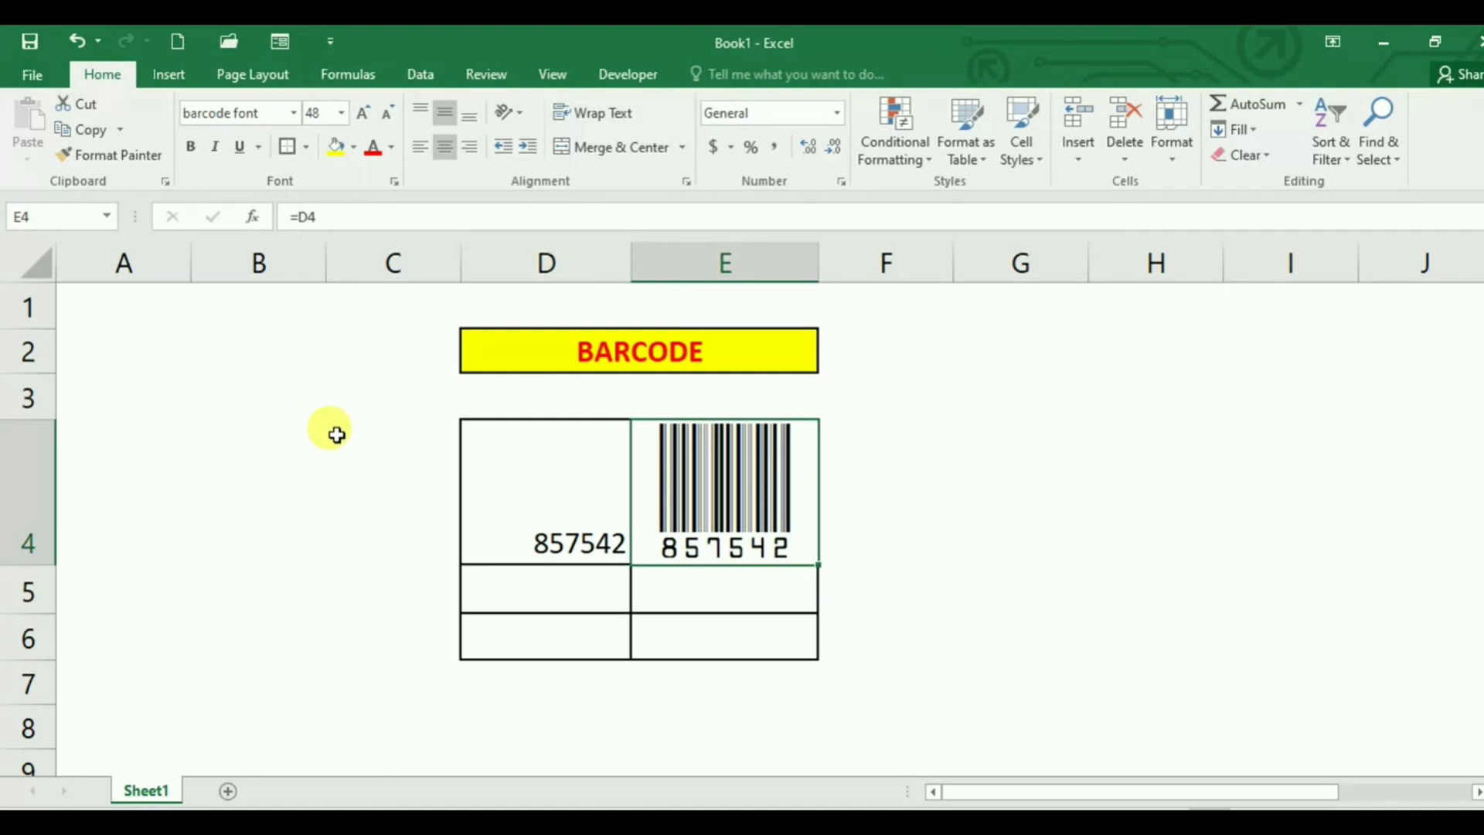
drag(819, 263, 789, 264)
click(398, 433)
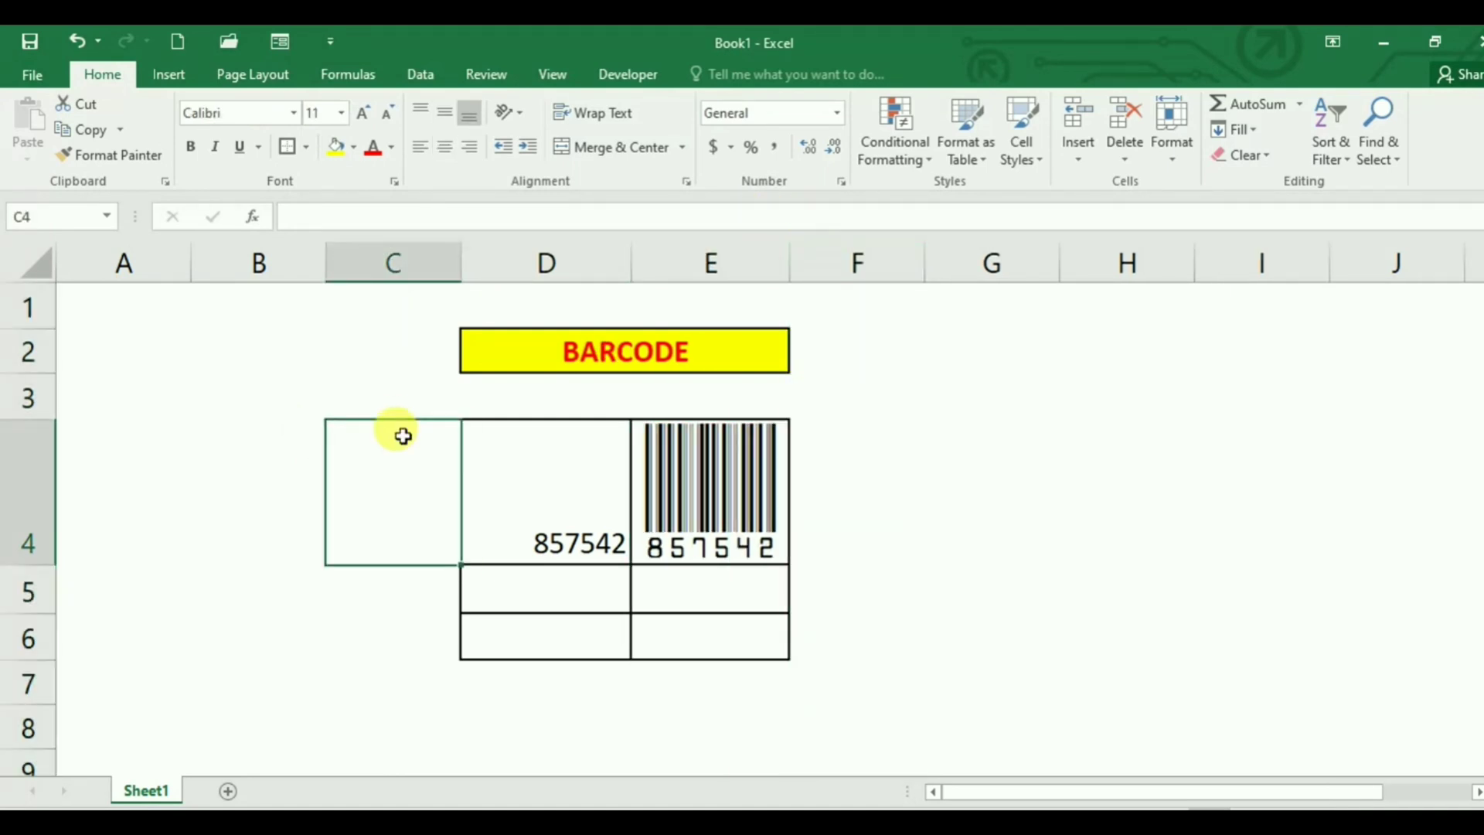
- Replace the code in D4 with AFDRE458 and auto-fit column E to the barcode's width
click(467, 532)
text(A)
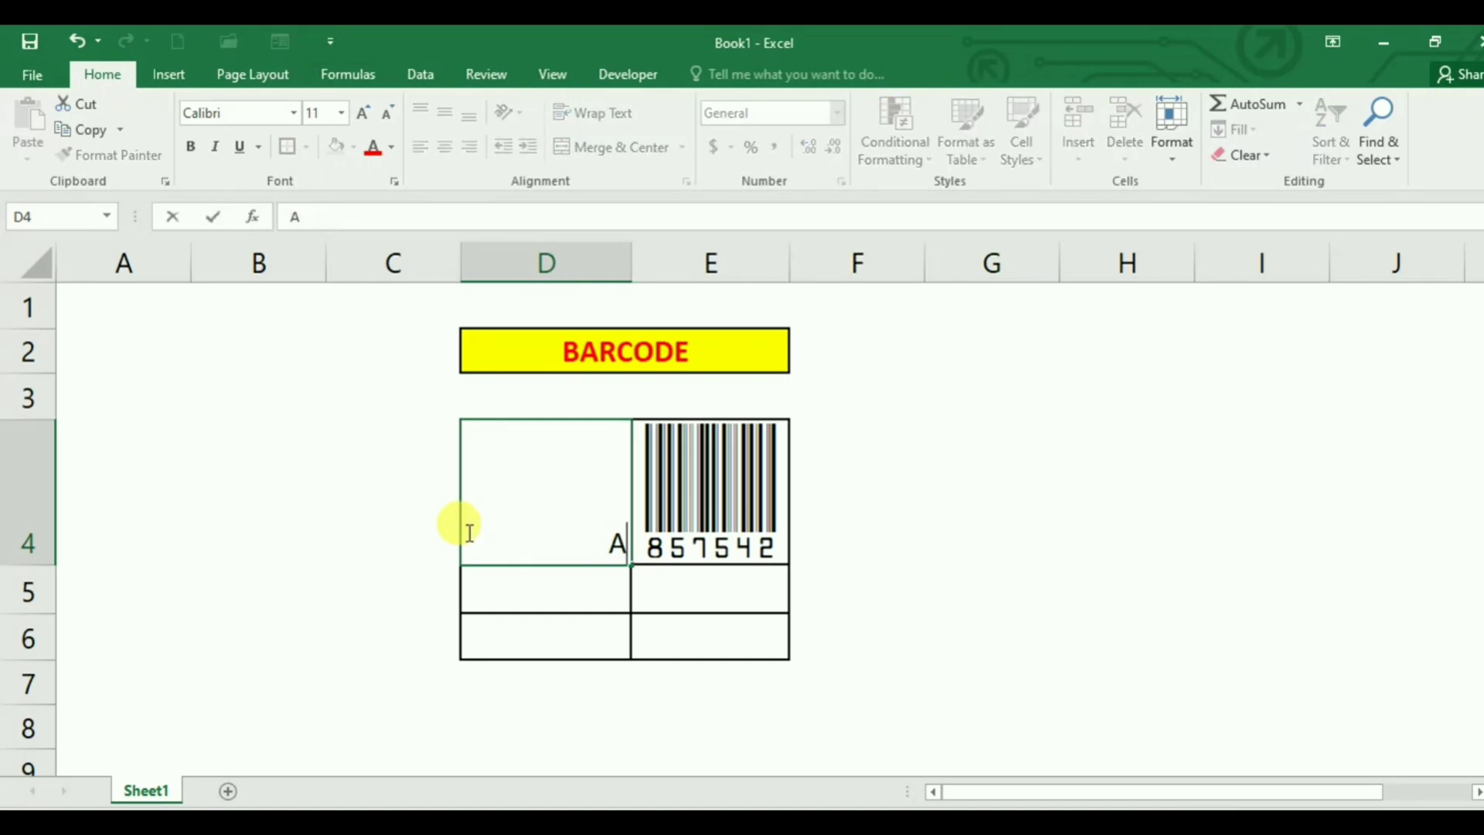
text(FDRE458)
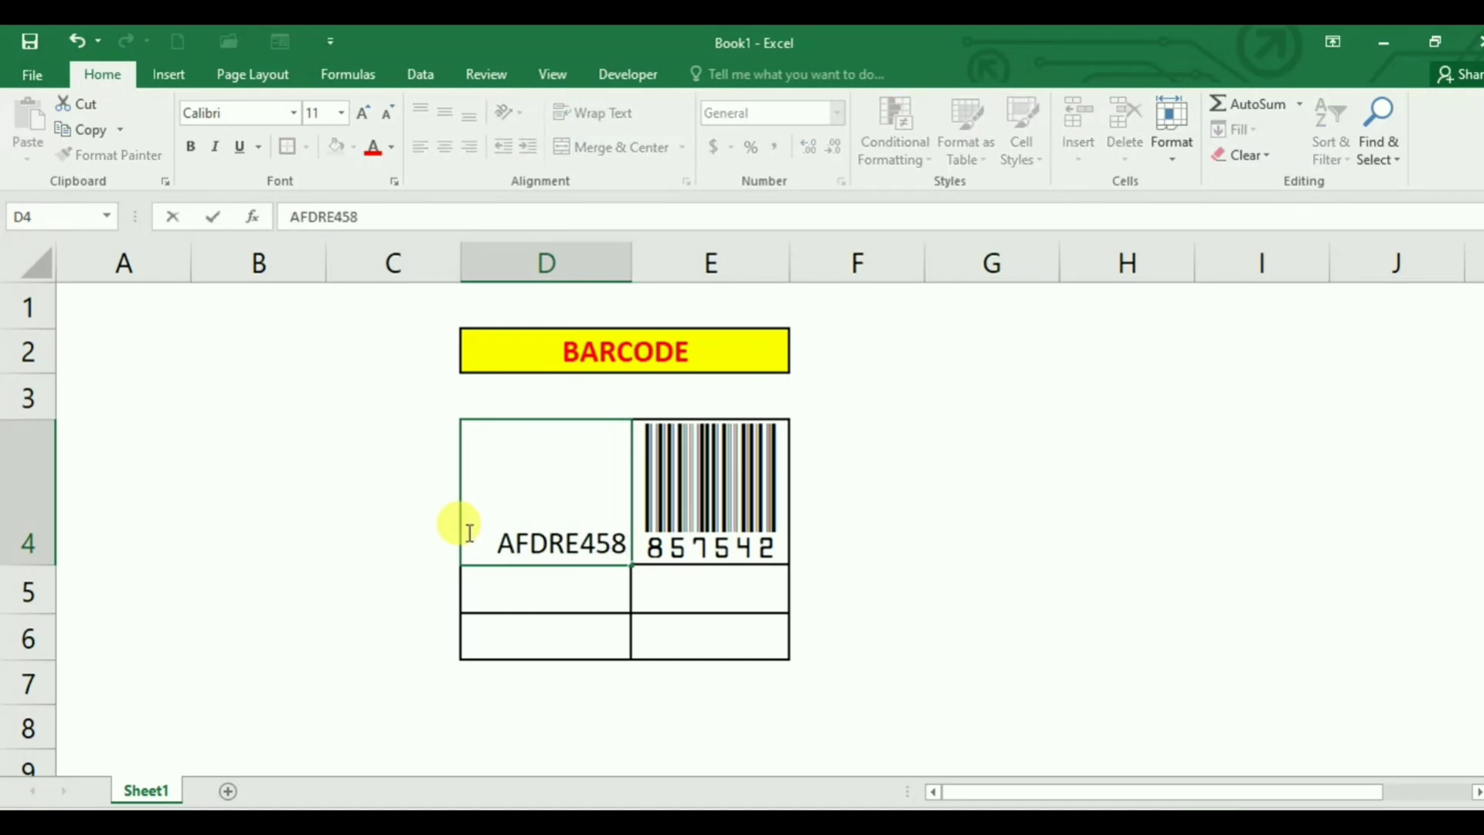
key(Return)
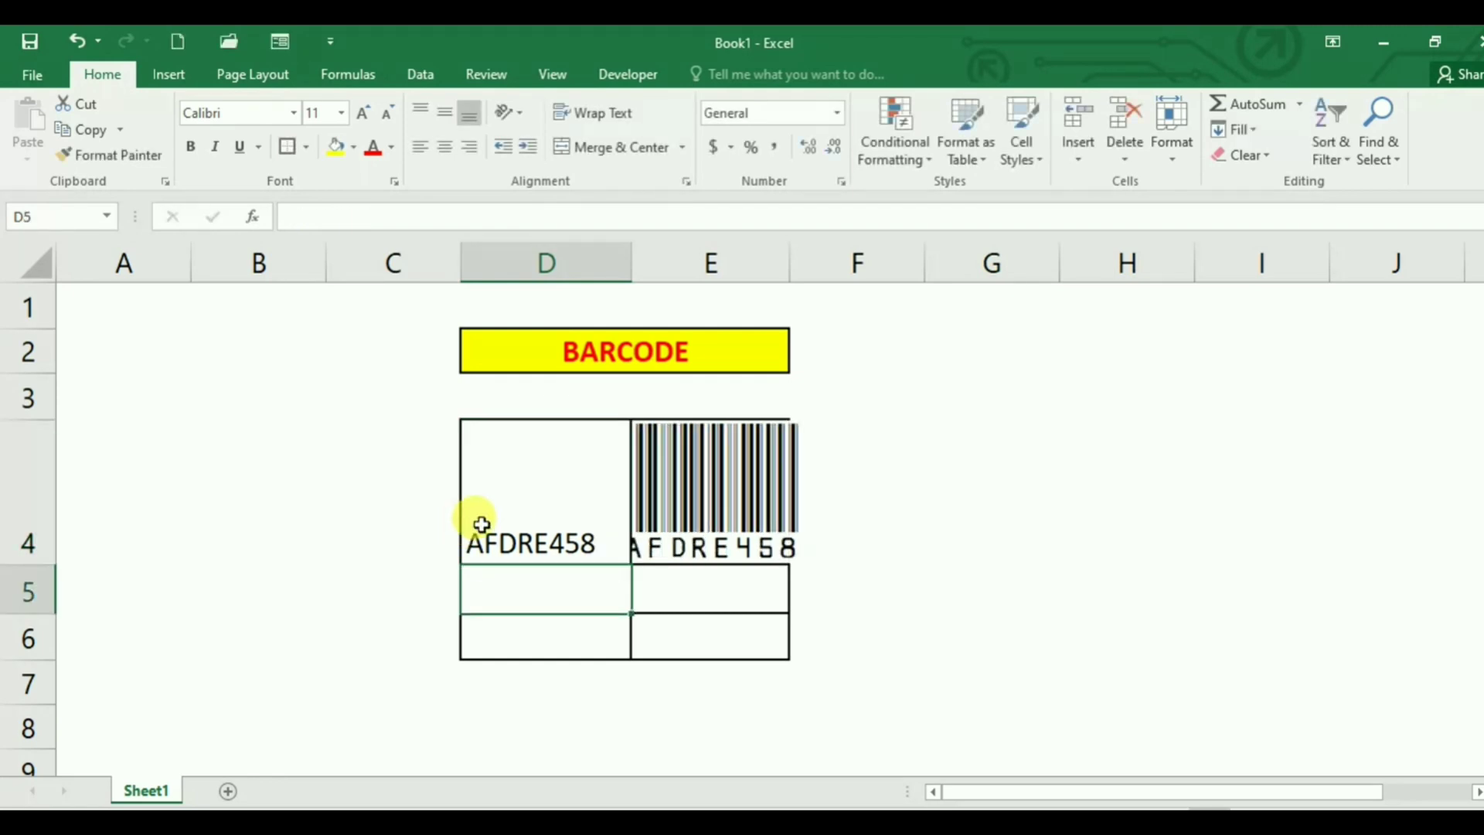
double_click(789, 259)
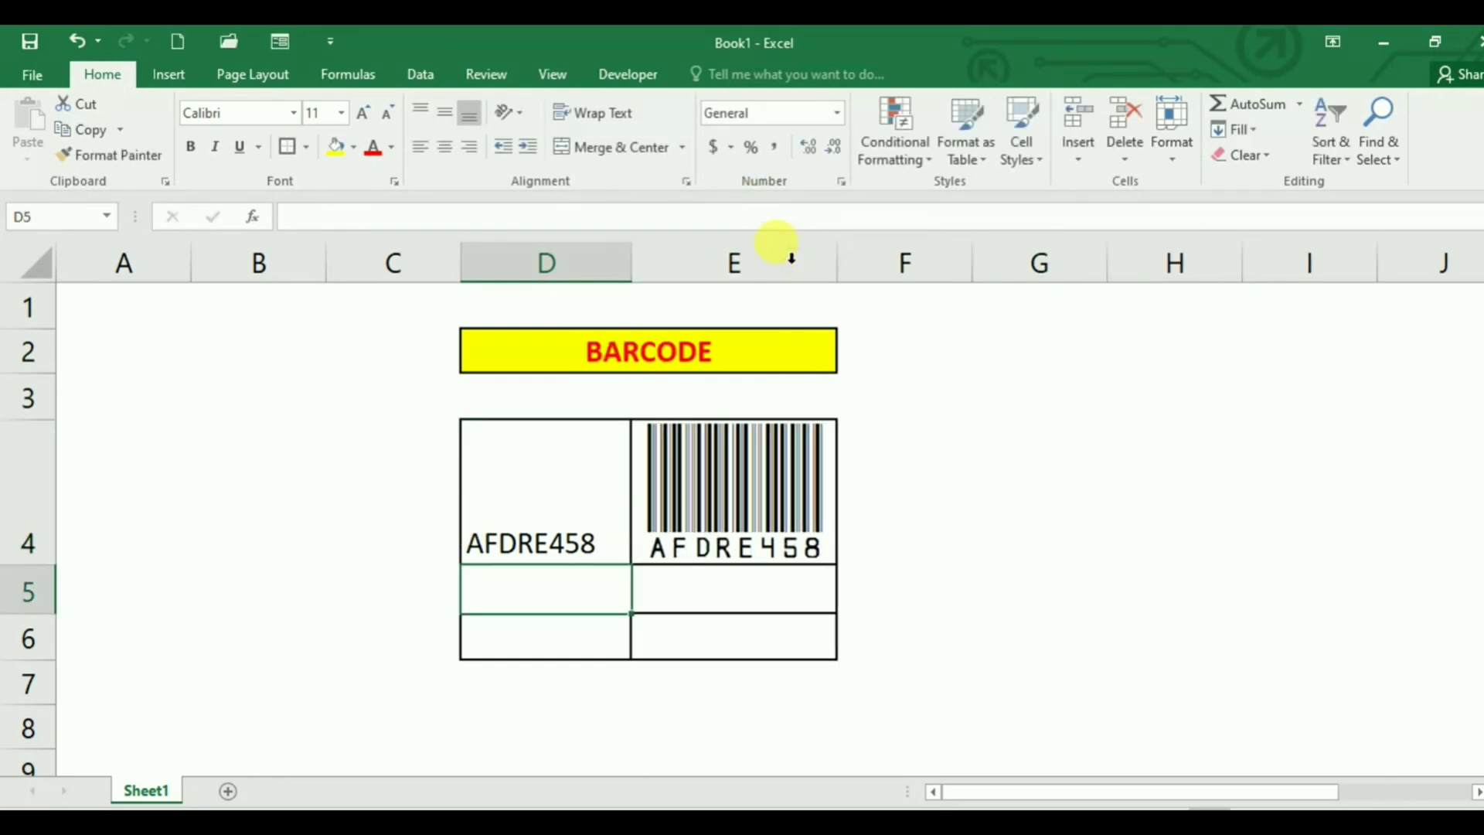